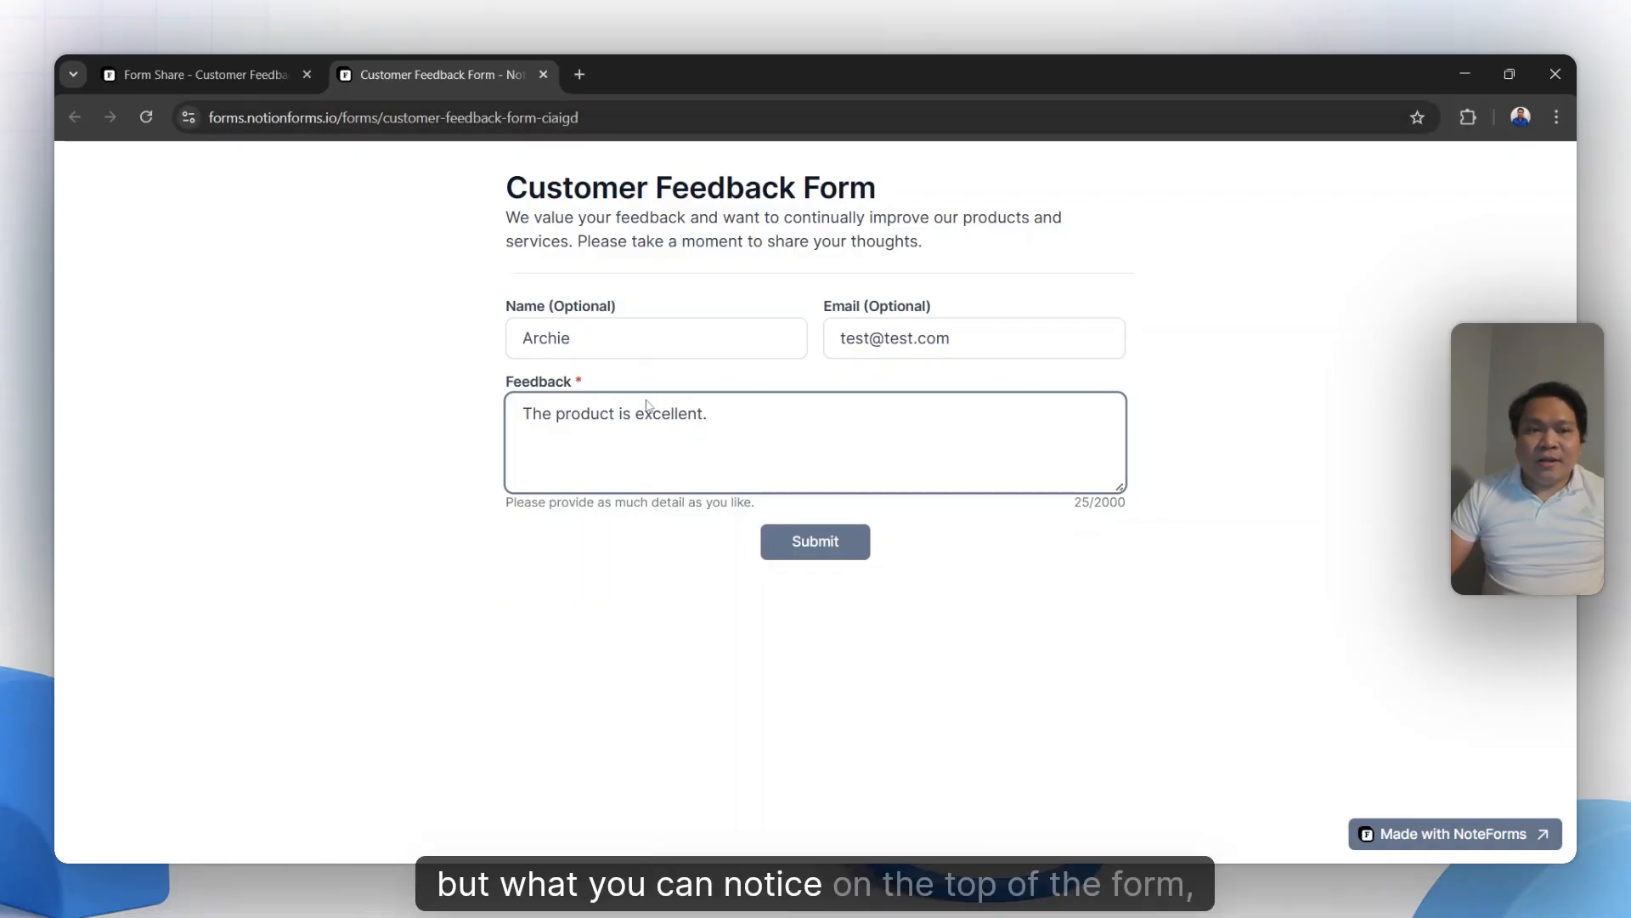
- Inspect the form's web address for the custom domain and submit the completed customer feedback form
click(281, 117)
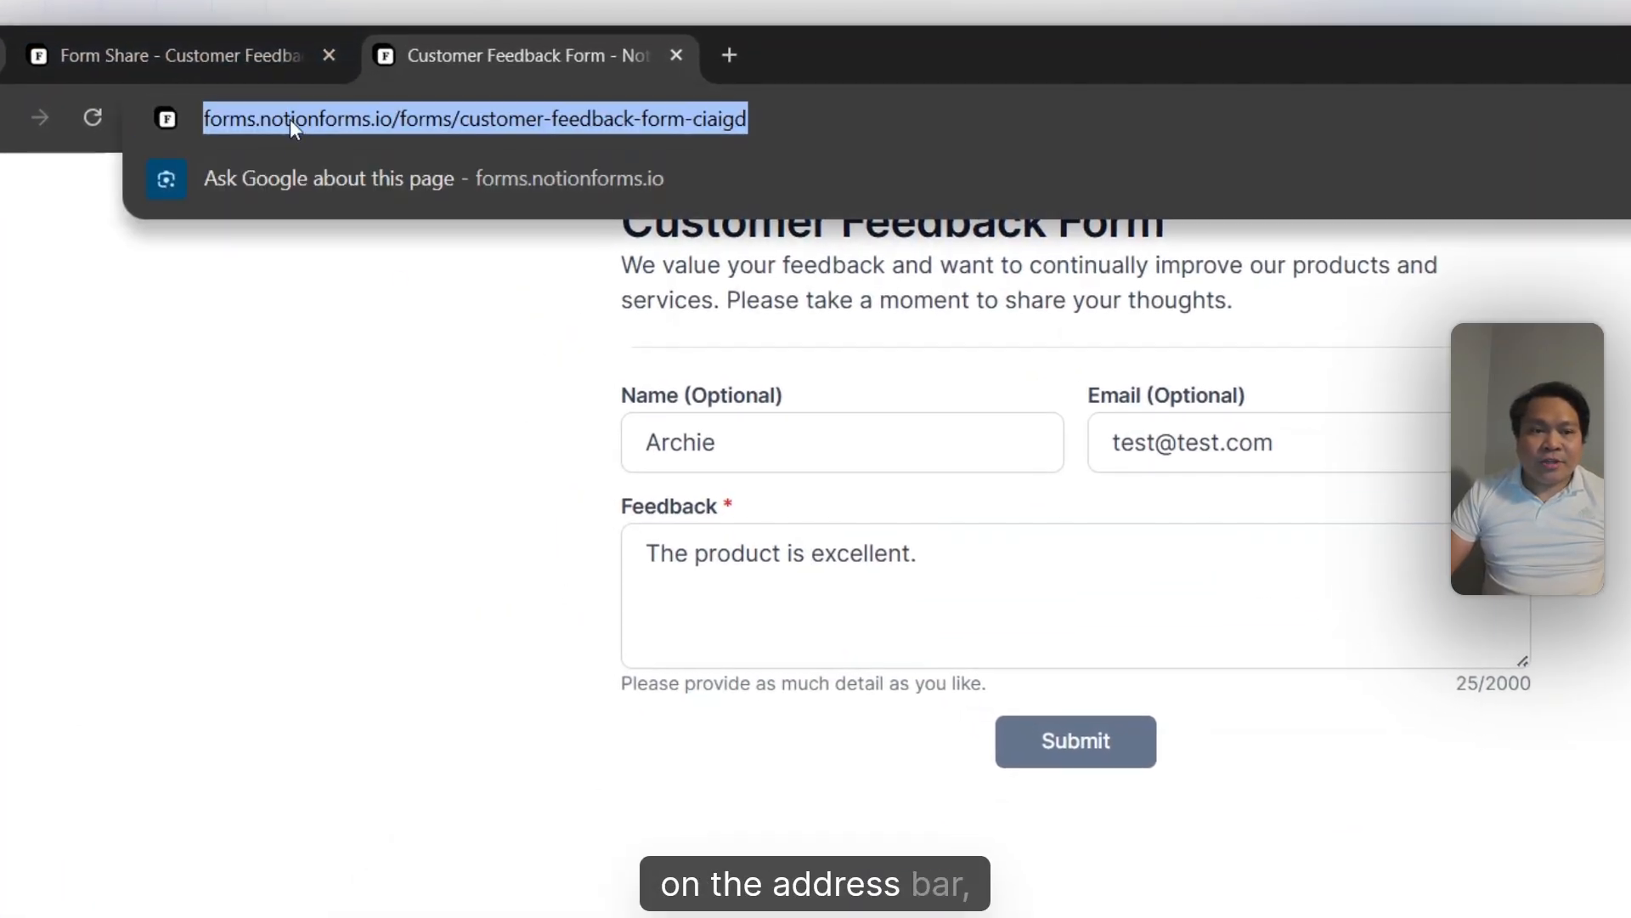
click(290, 294)
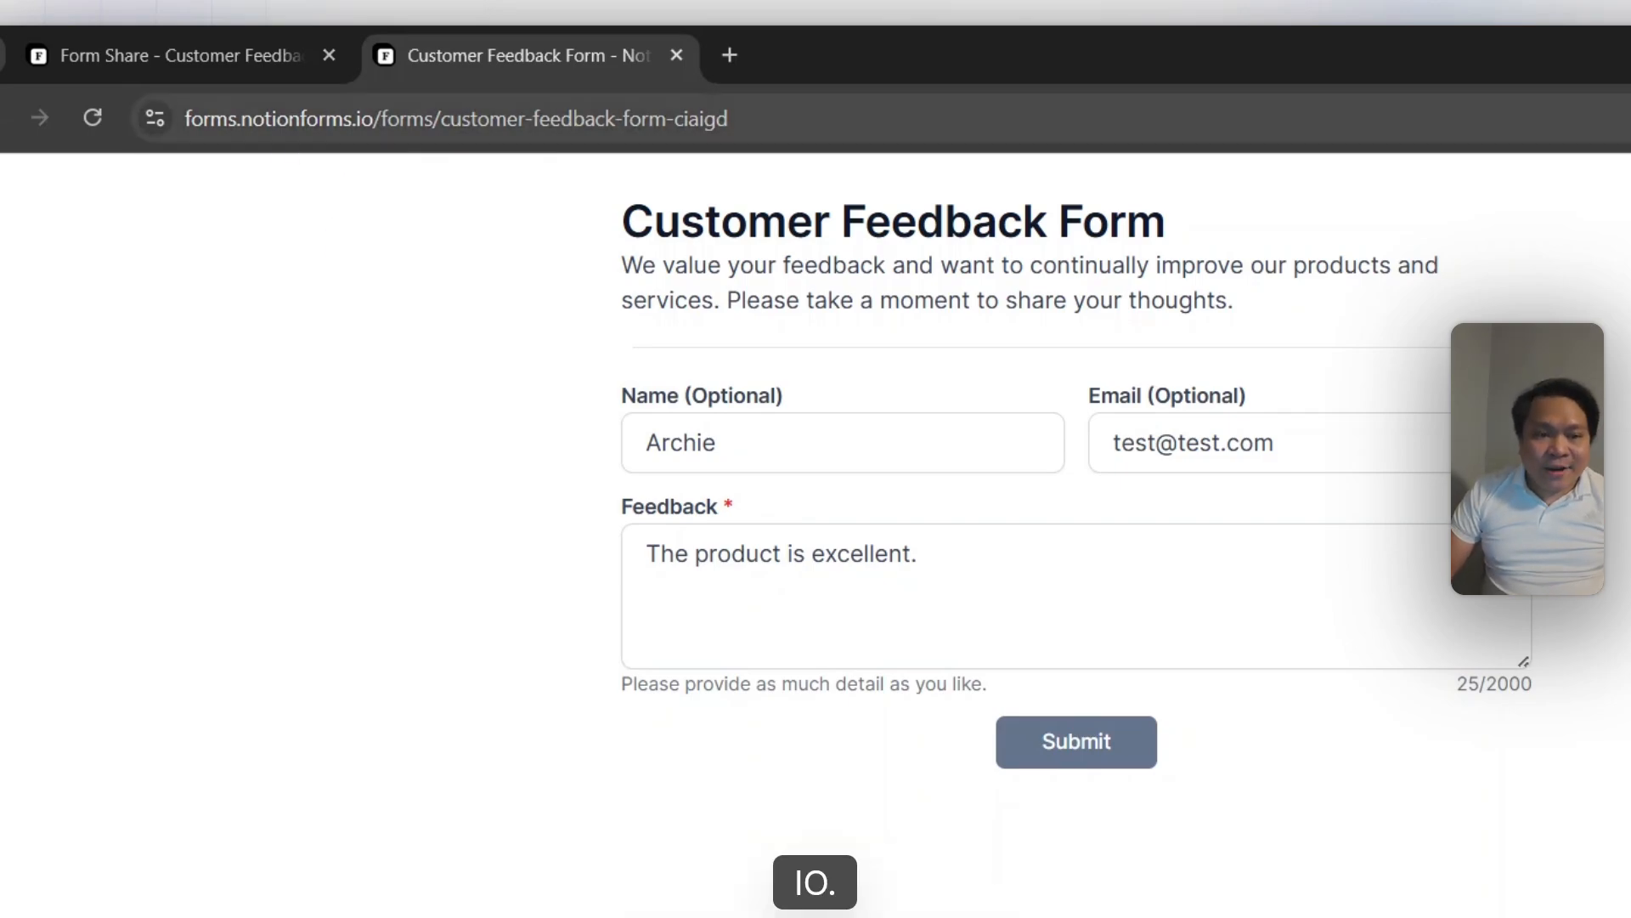
click(1073, 743)
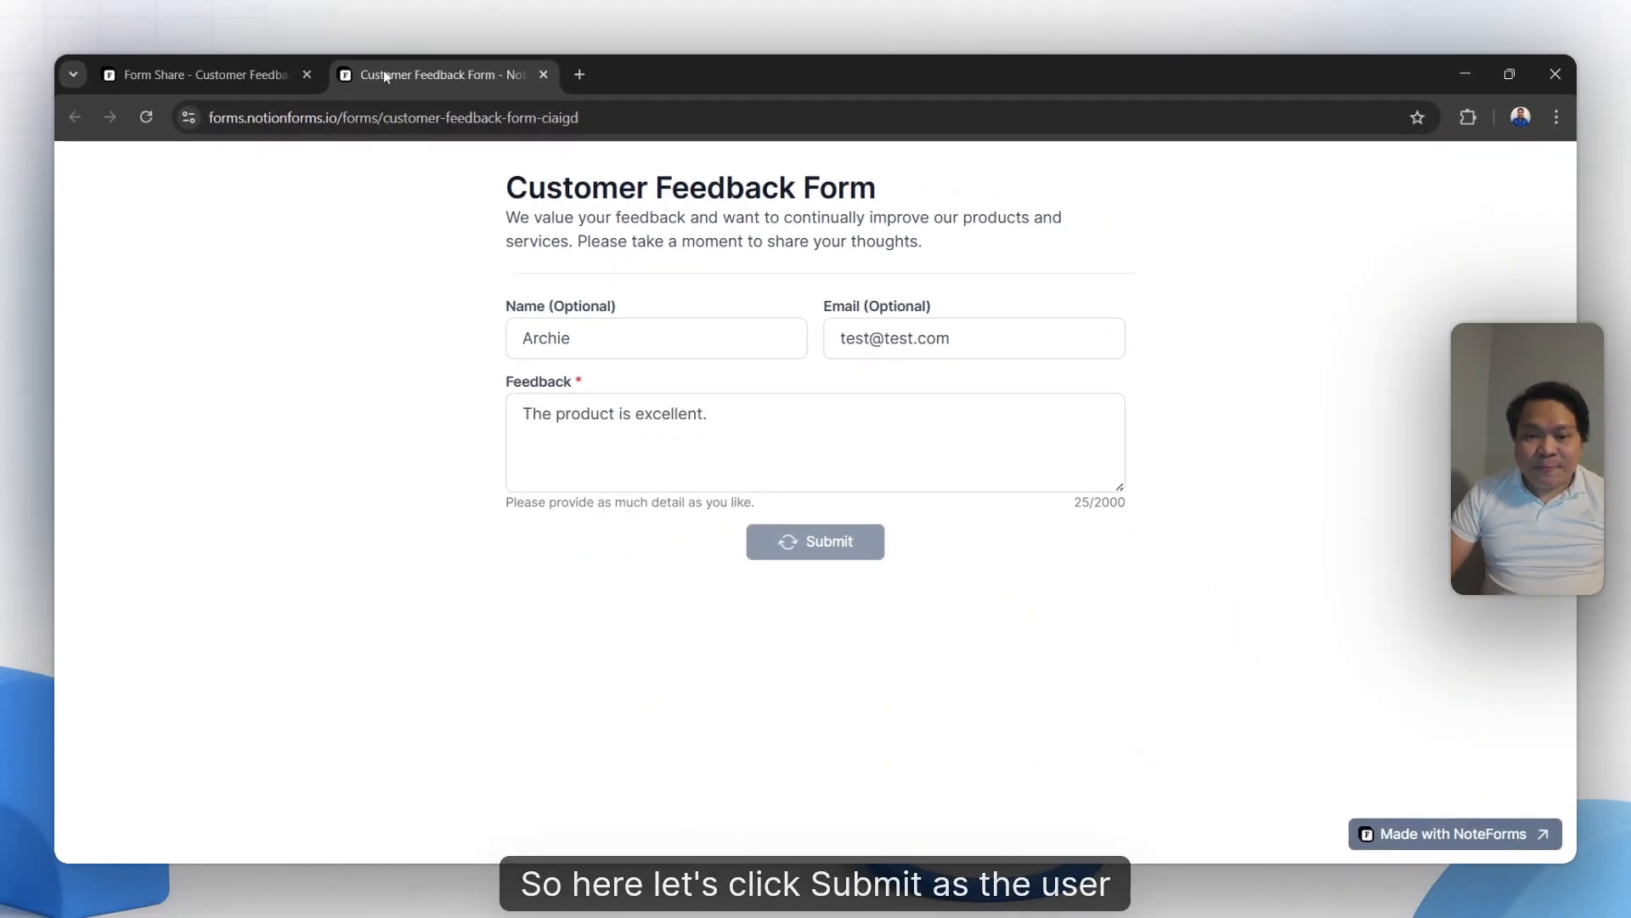
- Open the Notion database connected to the Customer Feedback Form to verify the submission
click(172, 63)
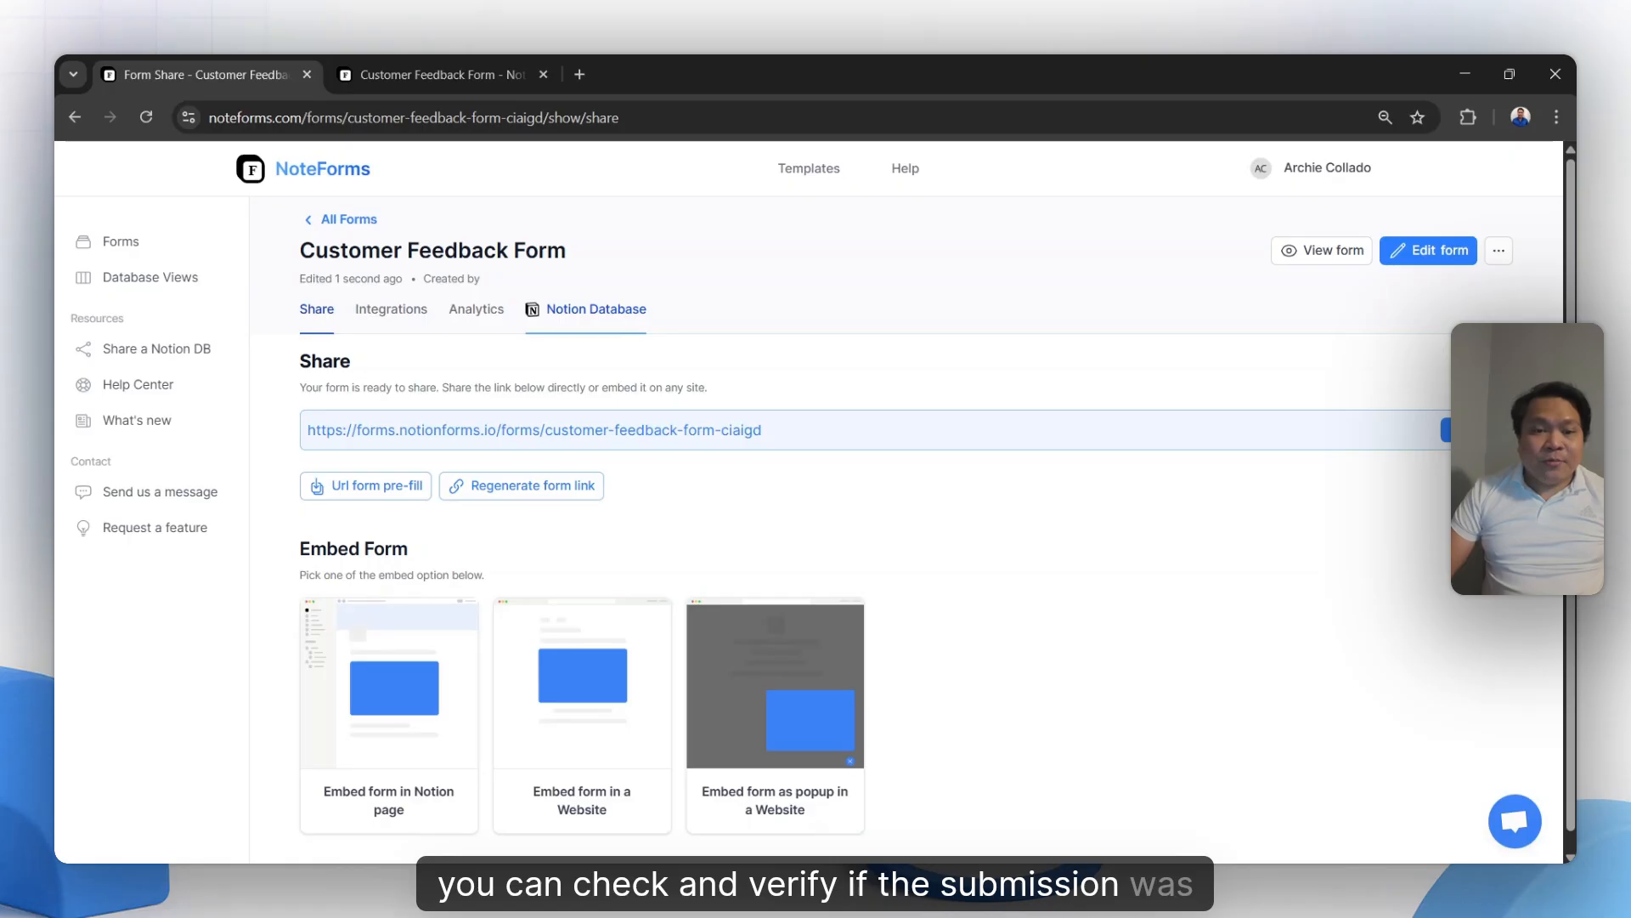
click(544, 340)
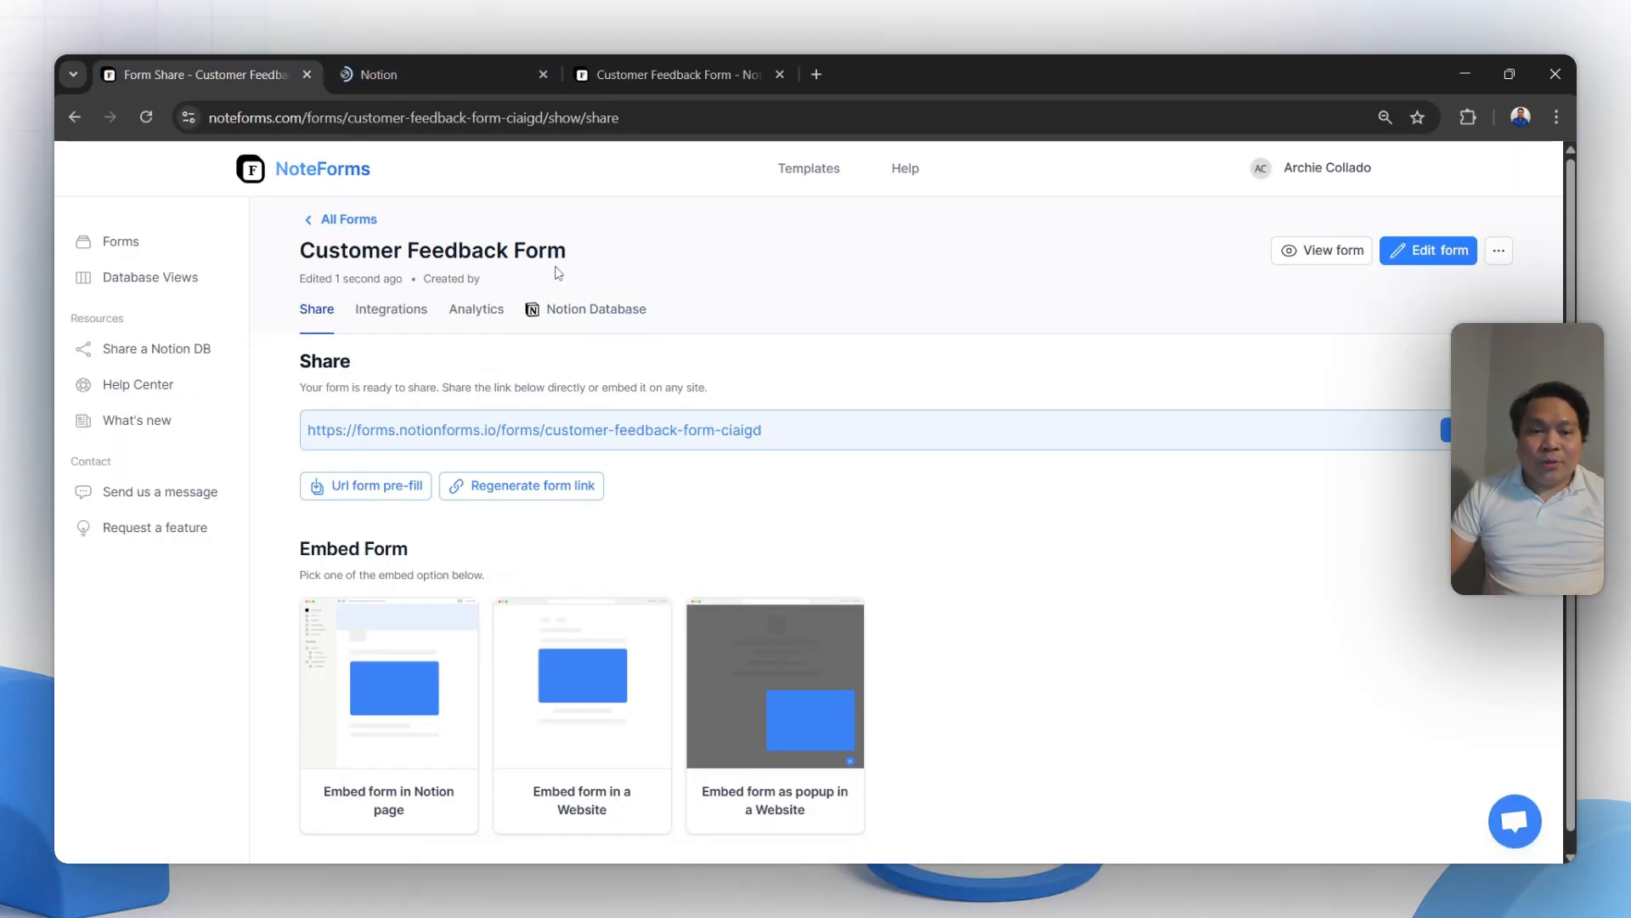
click(416, 74)
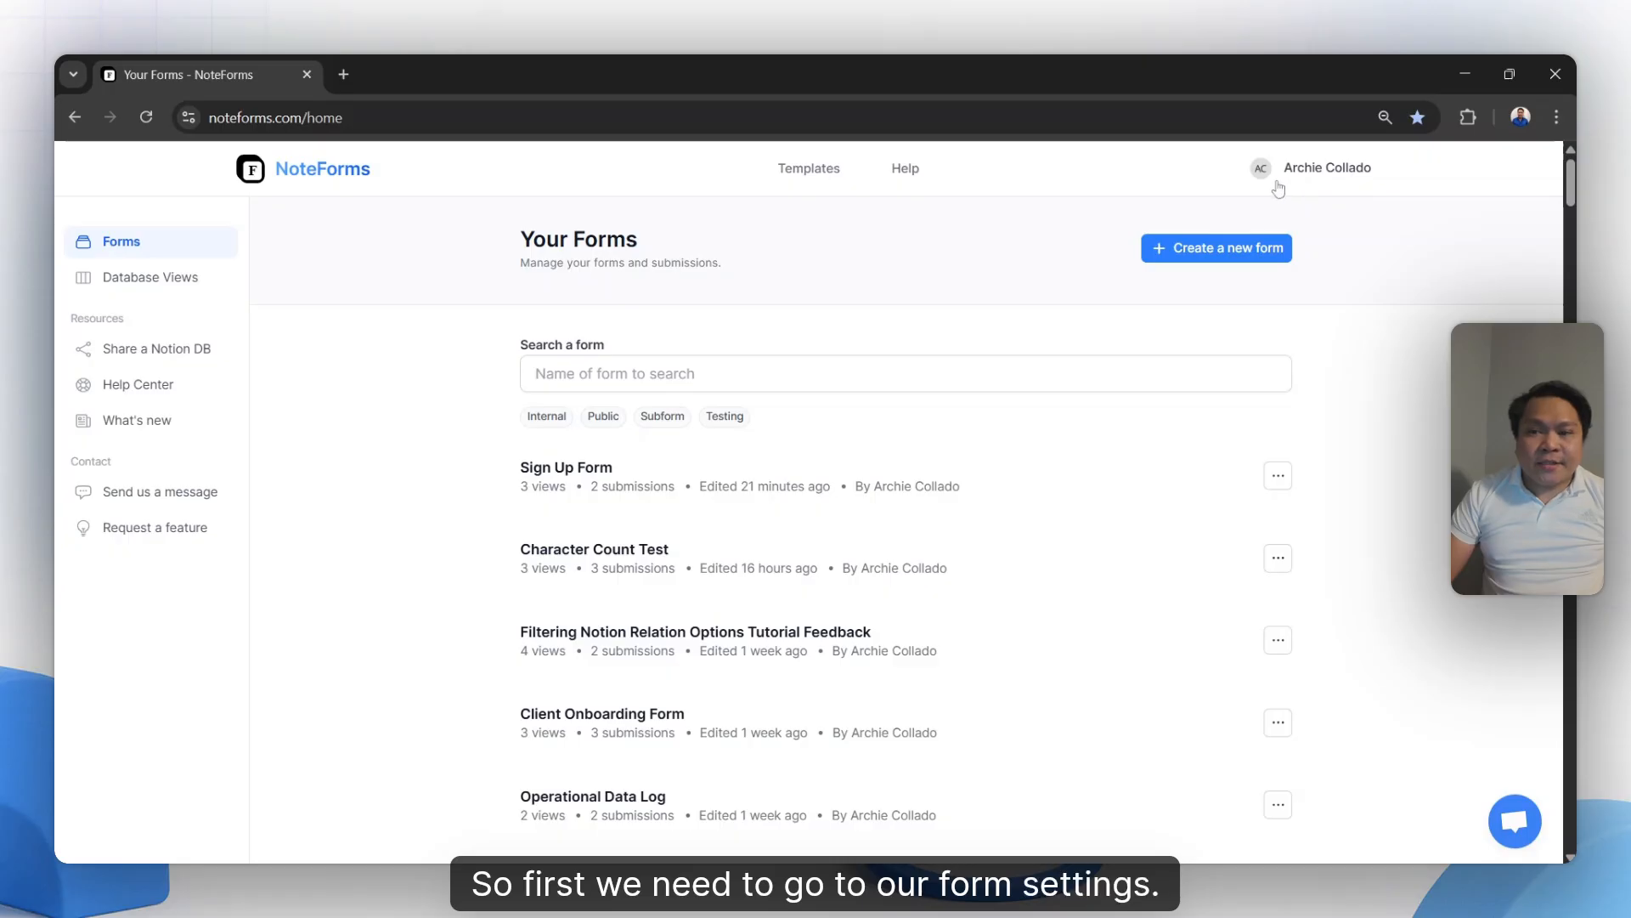
- Save forms.notionforms.io as the custom domain in the account settings
click(1317, 181)
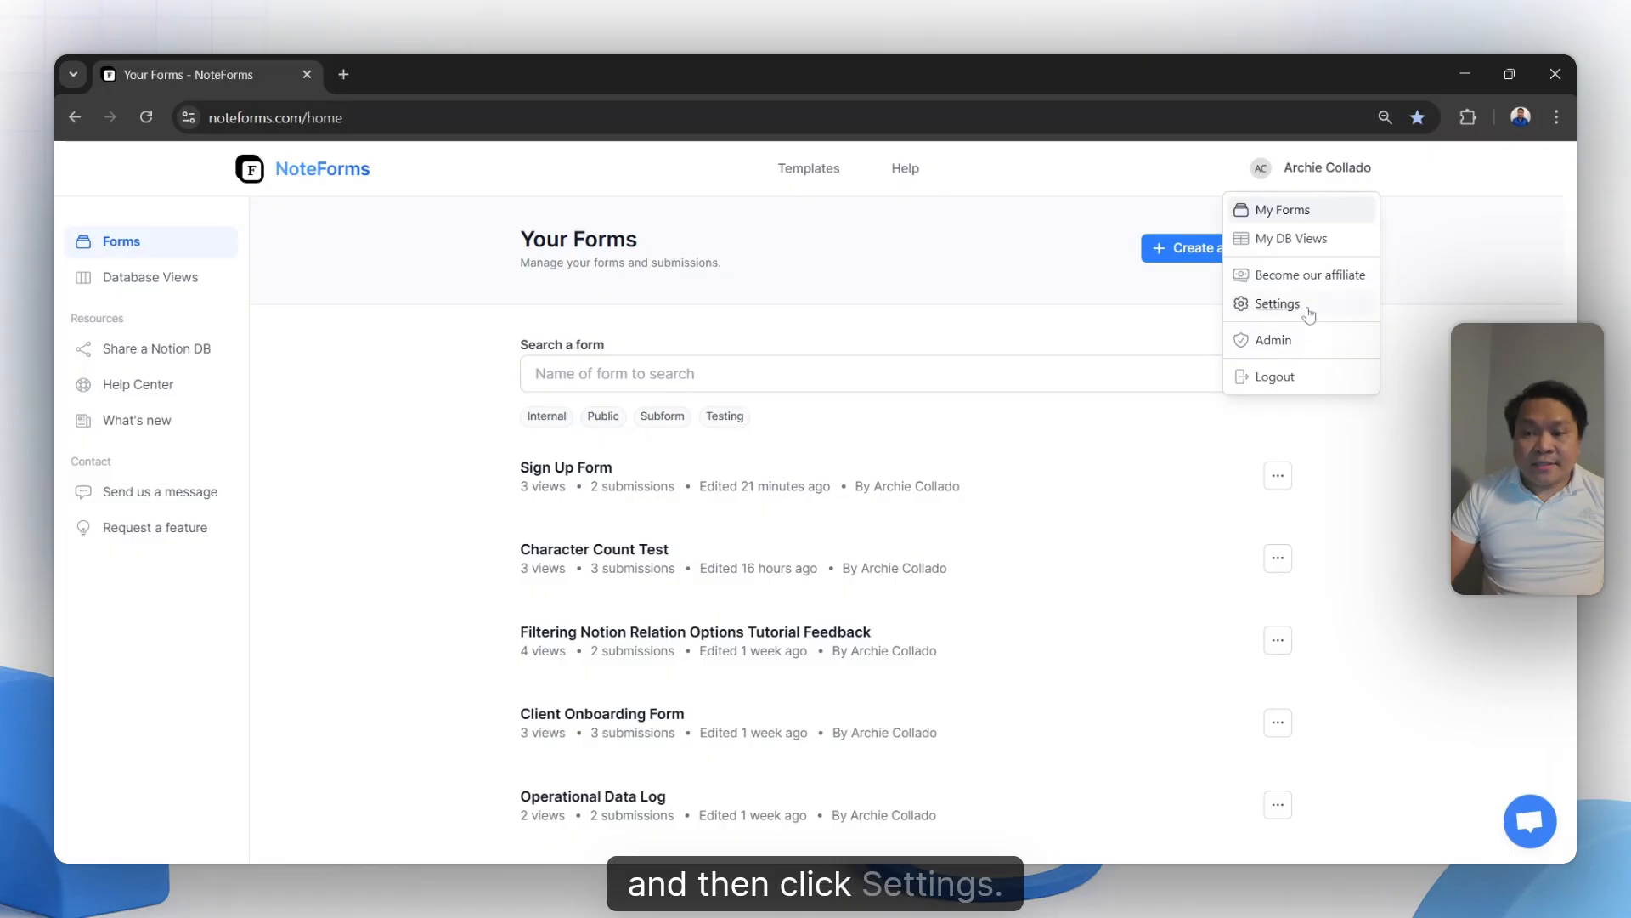
click(1277, 304)
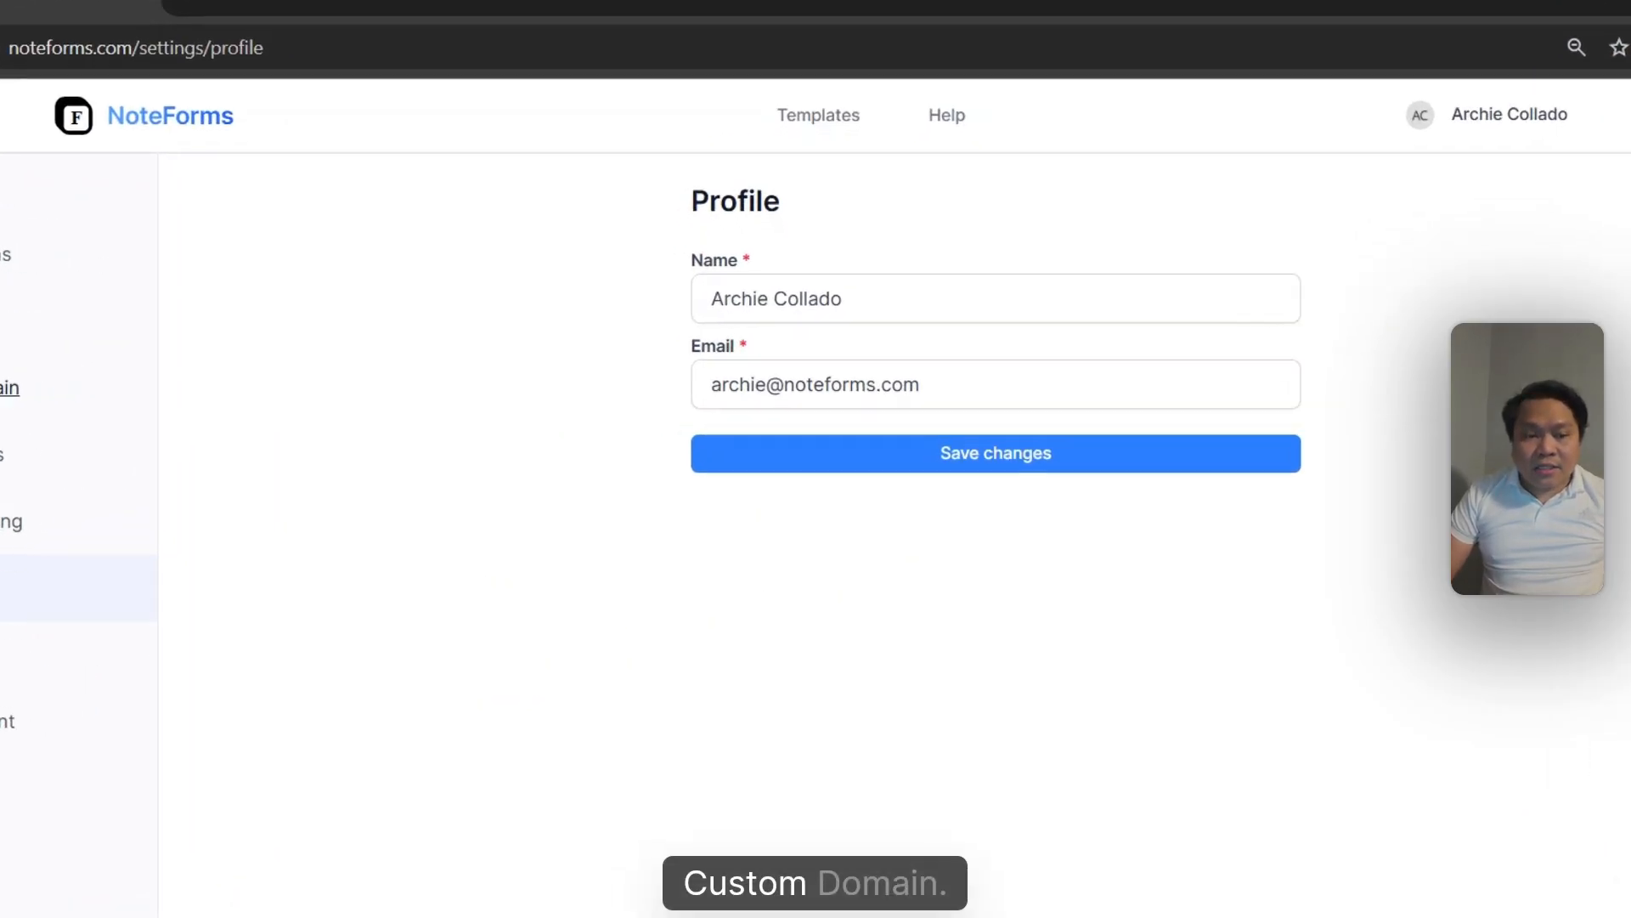
click(163, 372)
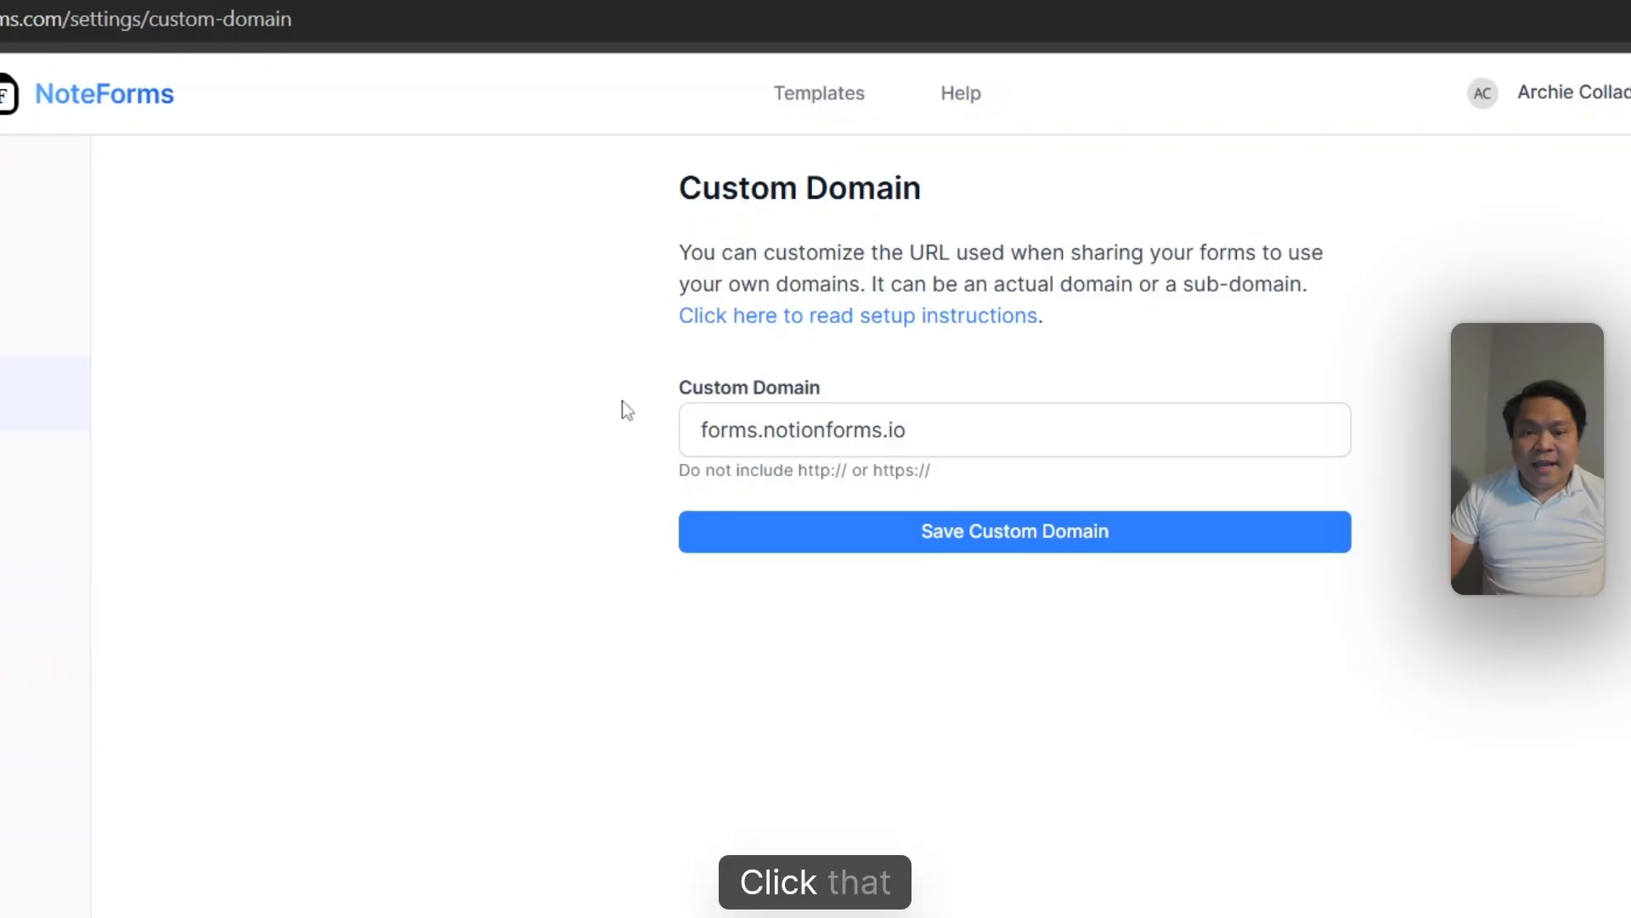
click(989, 430)
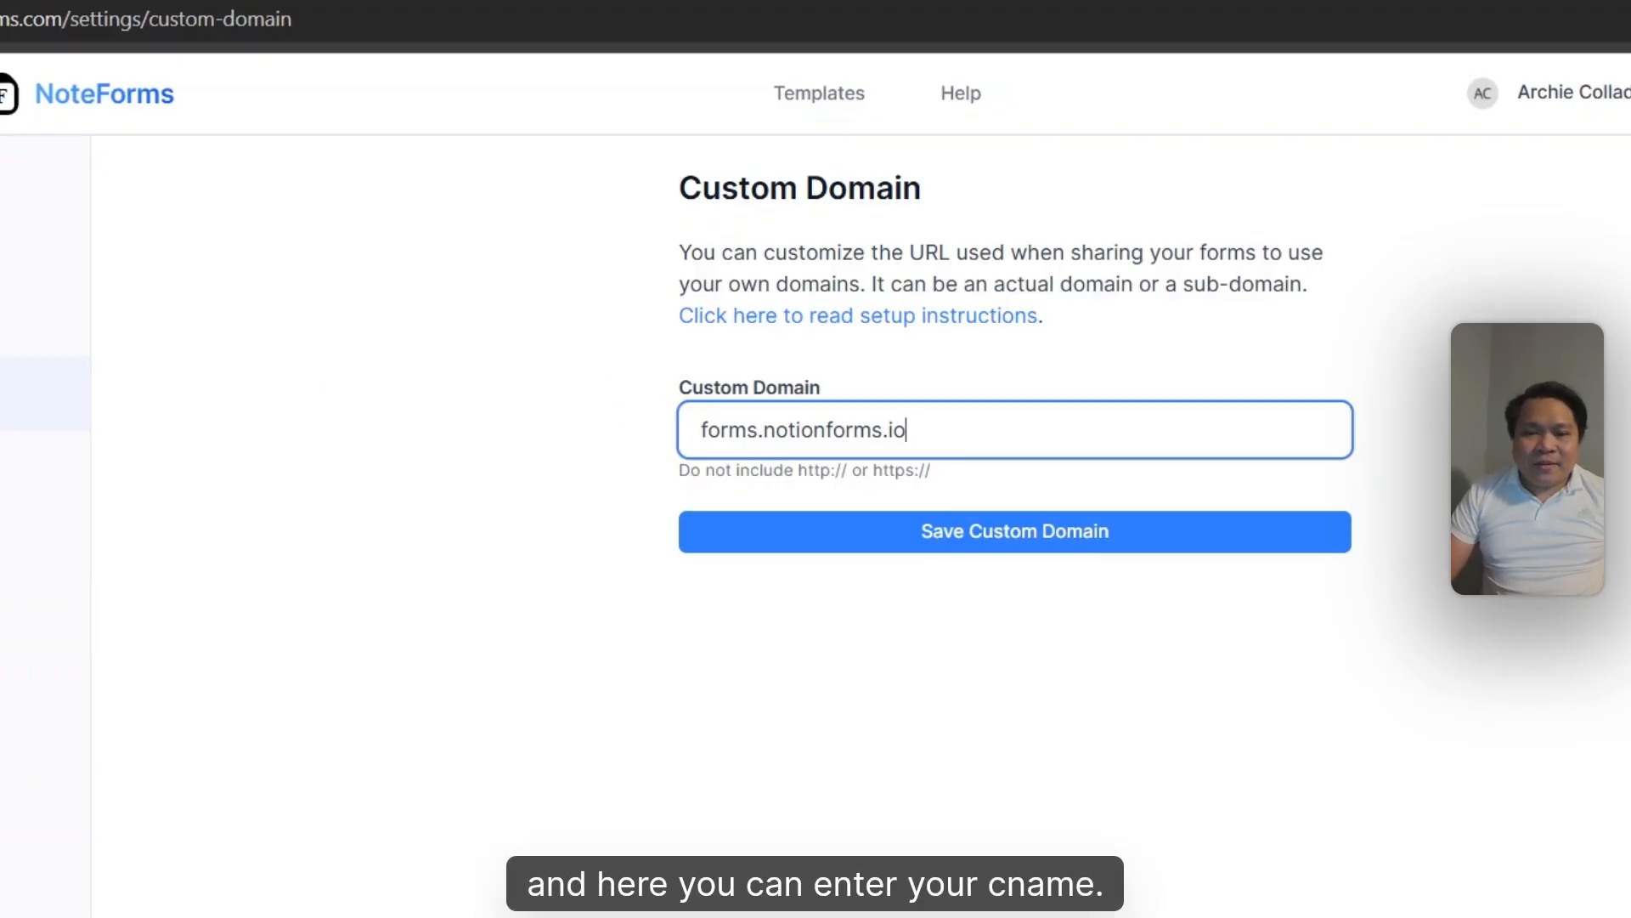
drag(918, 432, 612, 436)
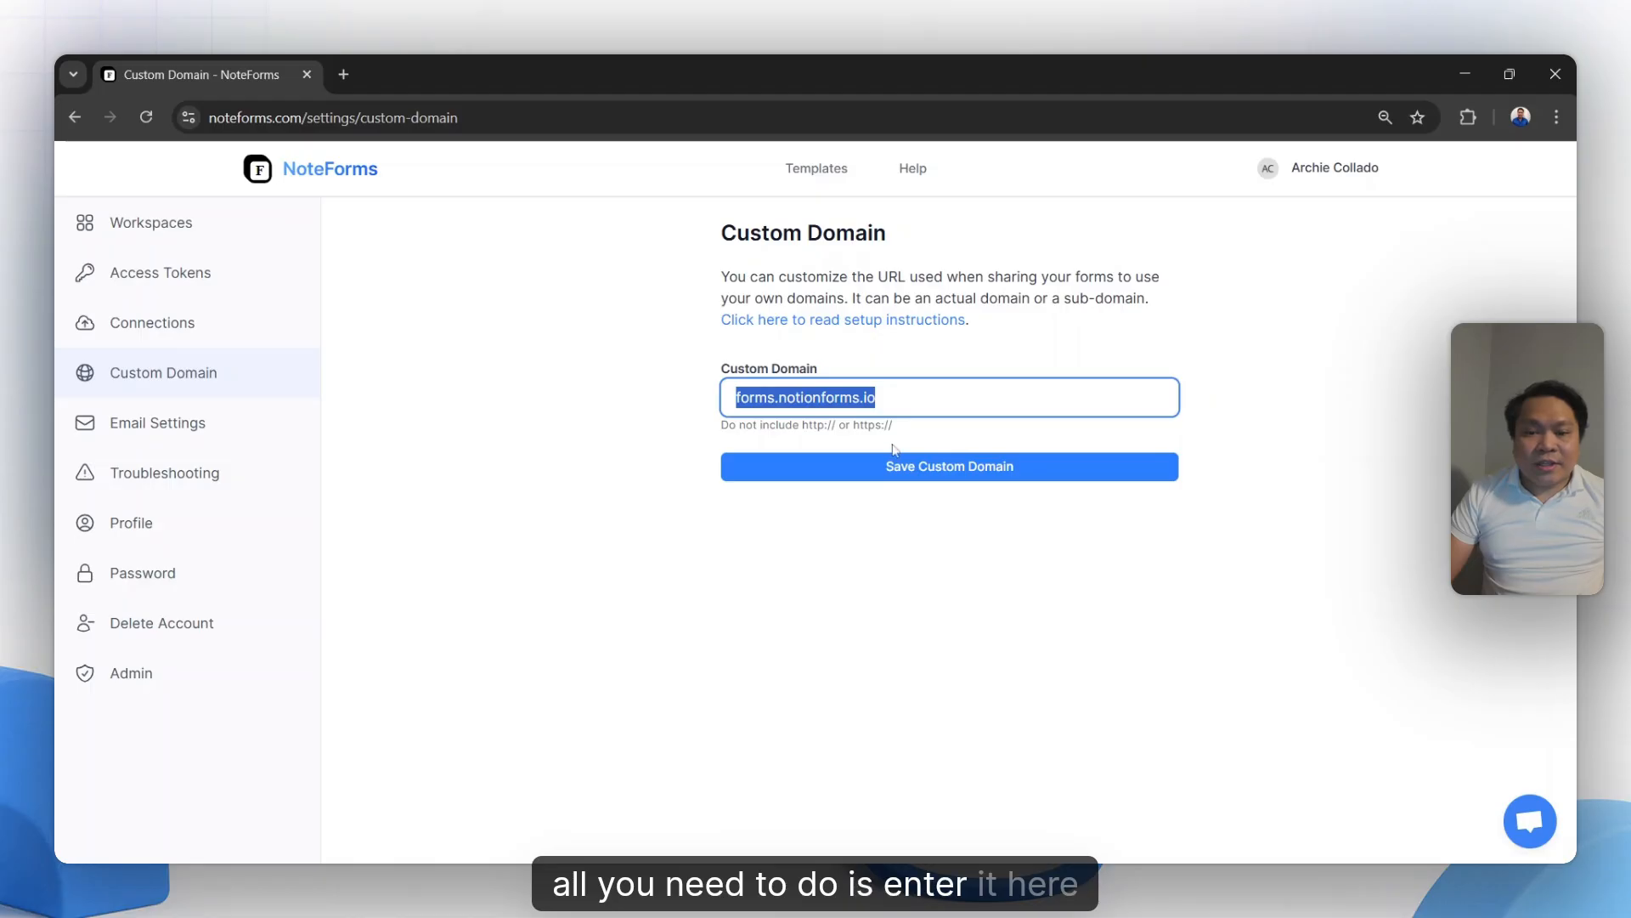
click(903, 469)
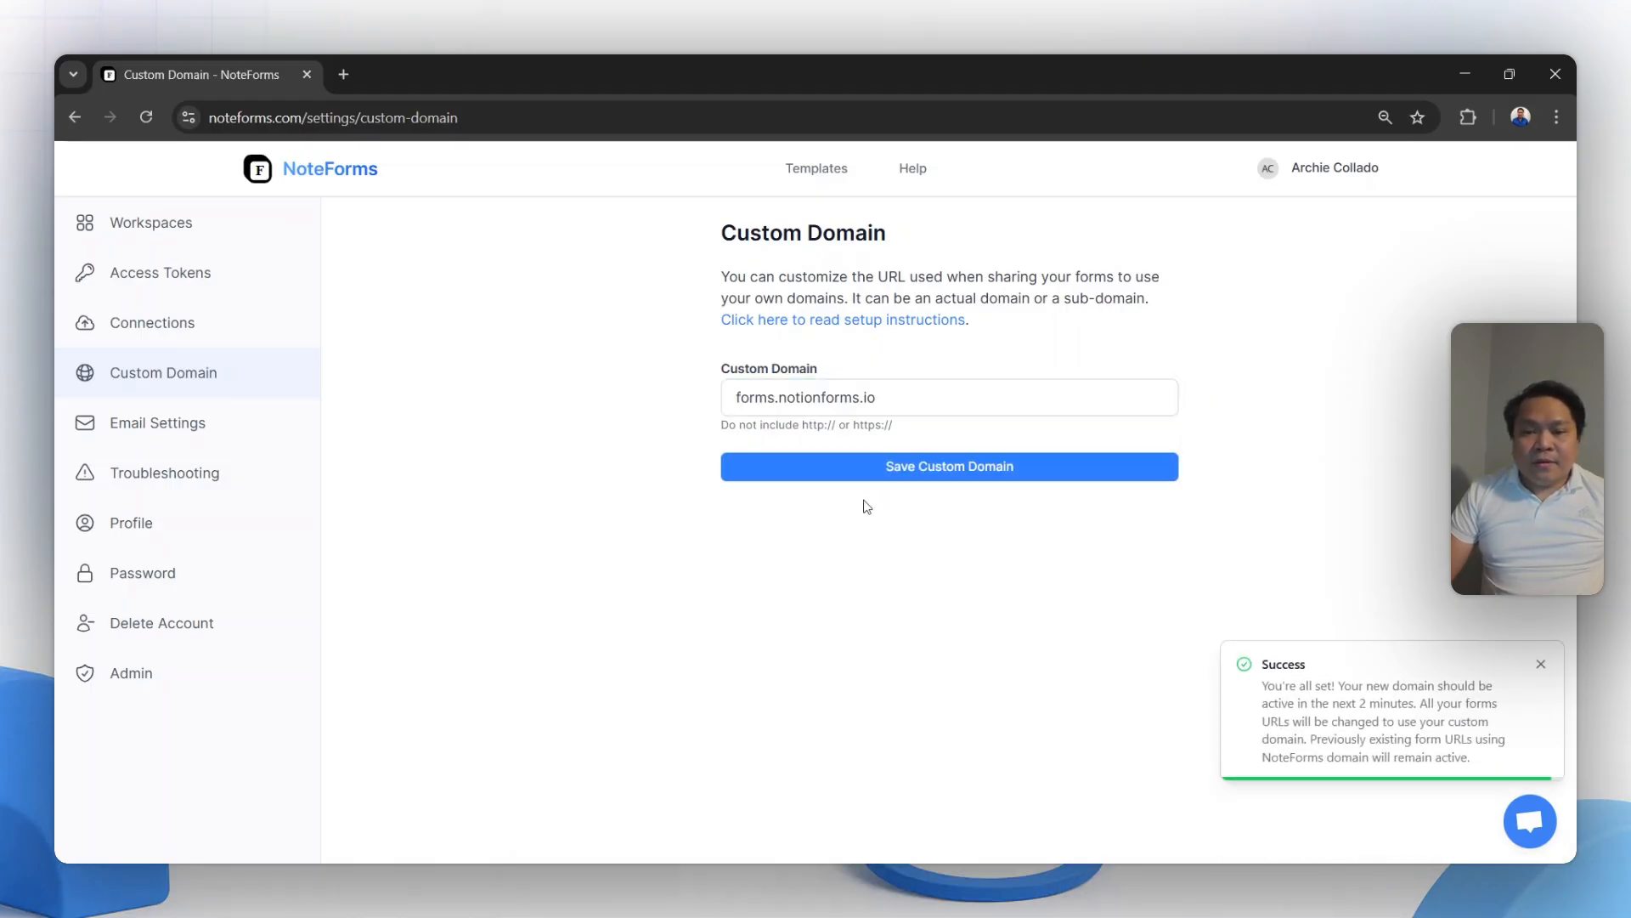
- Generate a new customer feedback form with AI from a pasted prompt specifying optional name, optional email and required long-text feedback fields
click(363, 170)
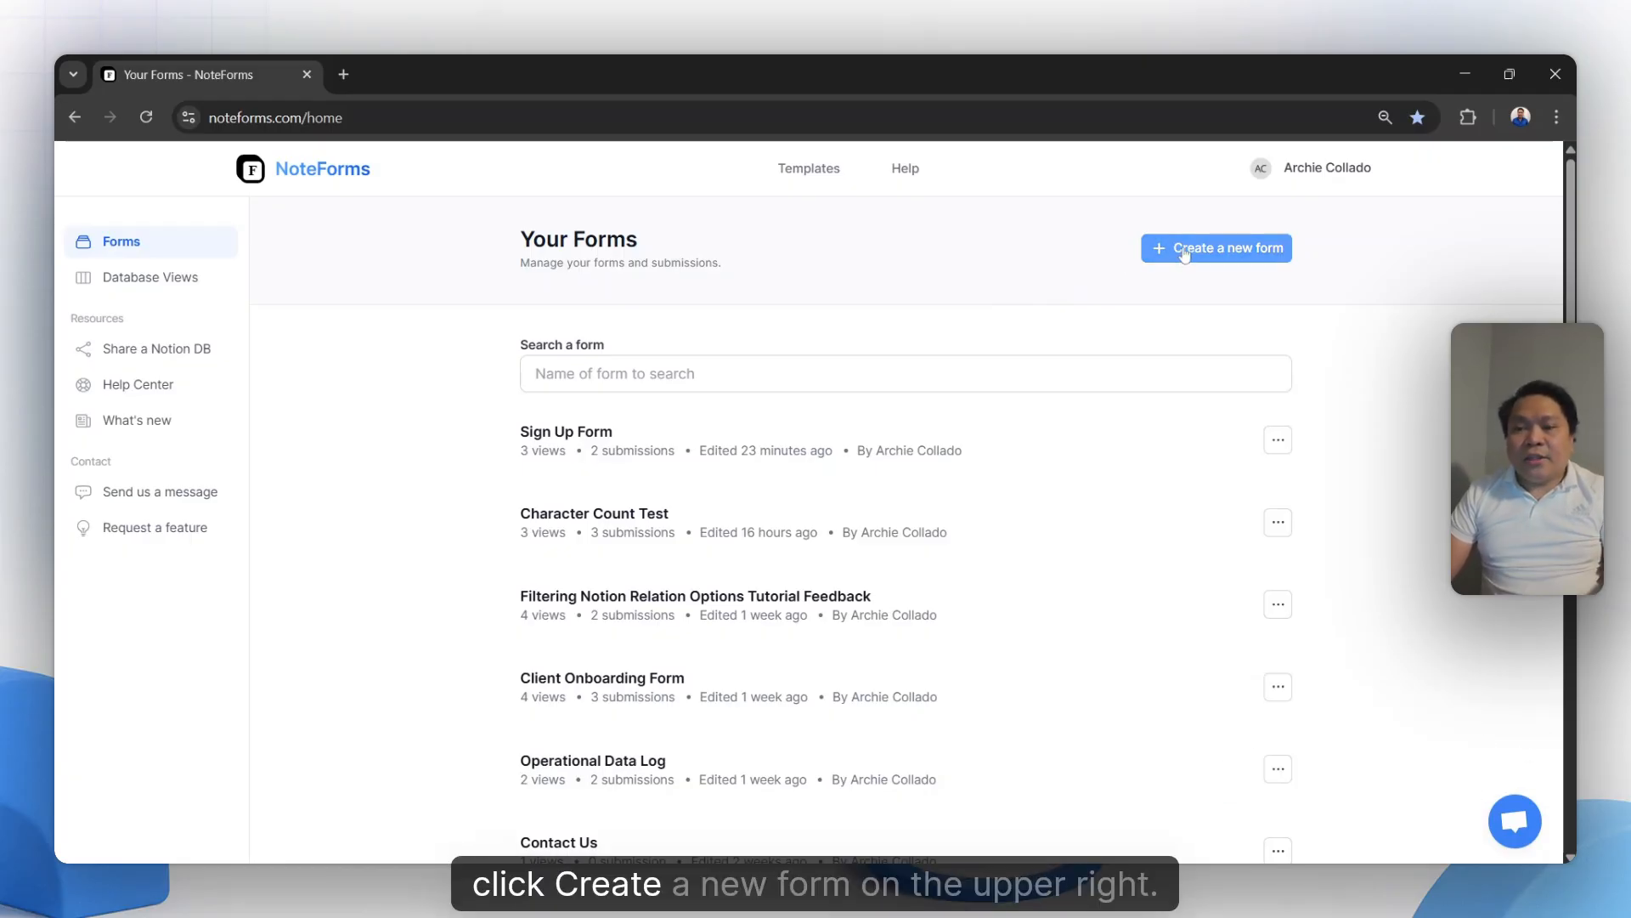
click(1190, 258)
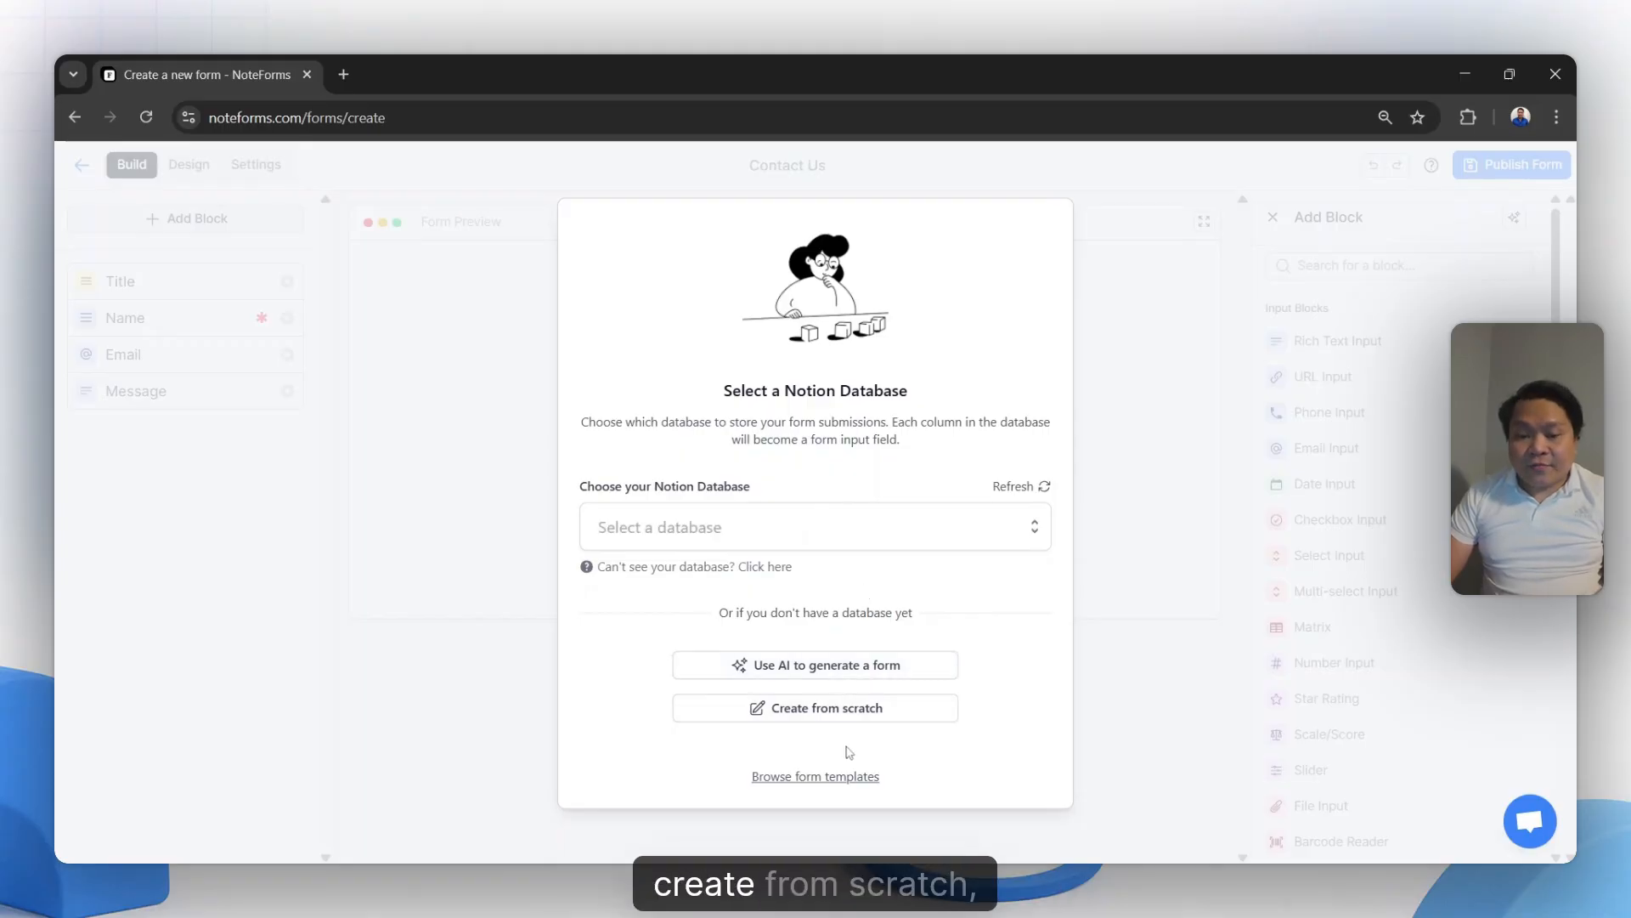
click(837, 665)
click(802, 544)
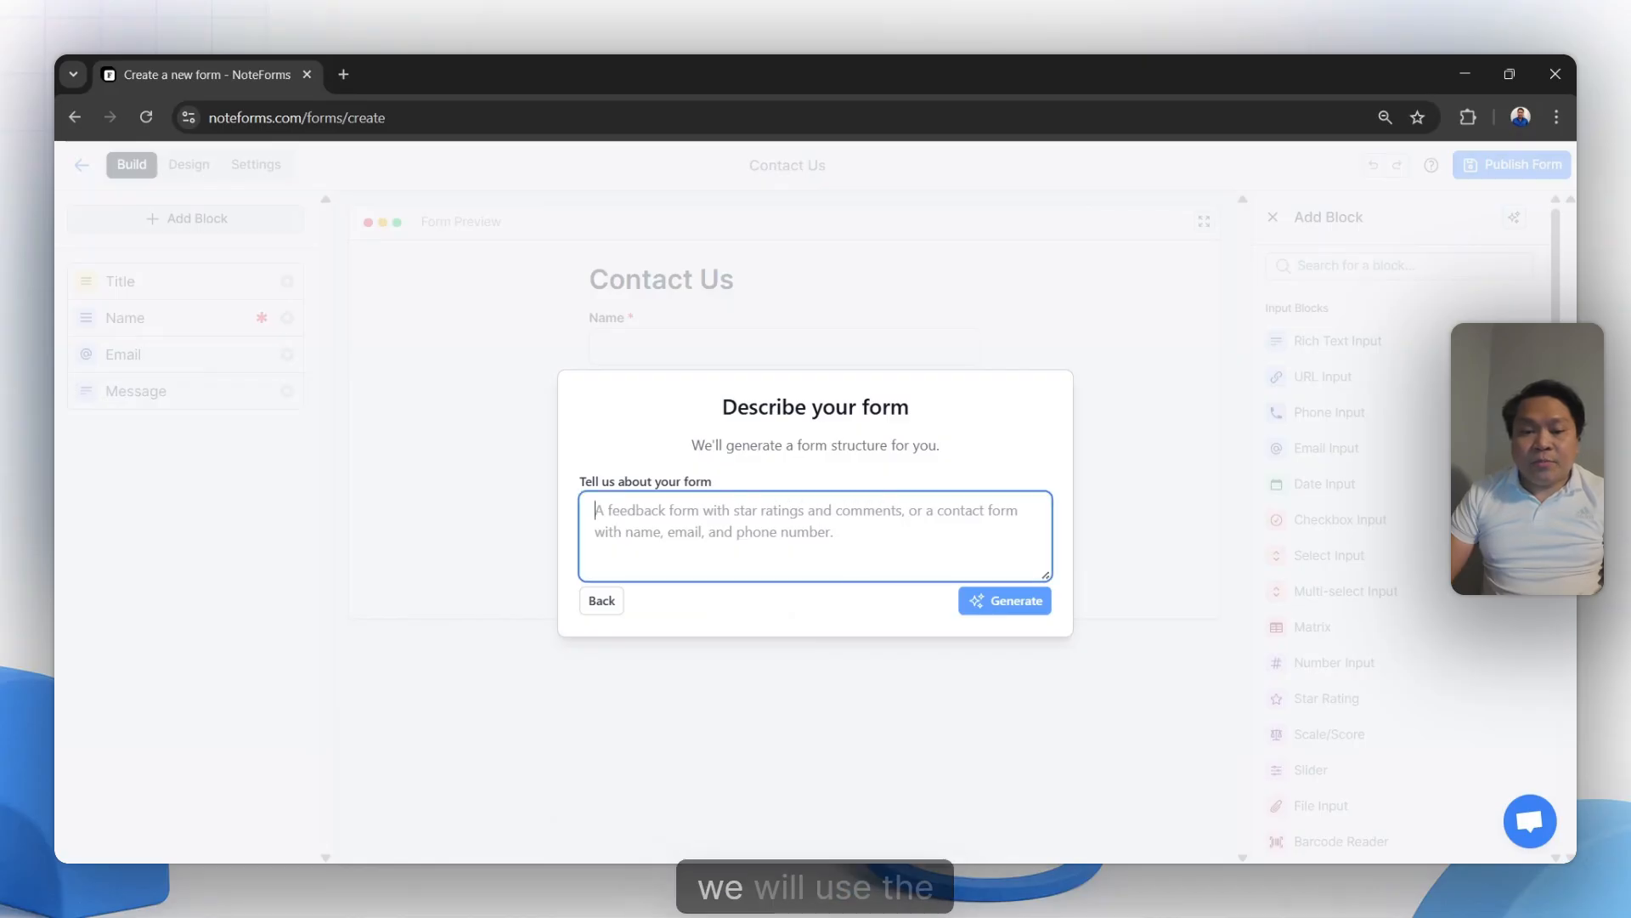
key(ctrl+v)
drag(1045, 575, 1062, 760)
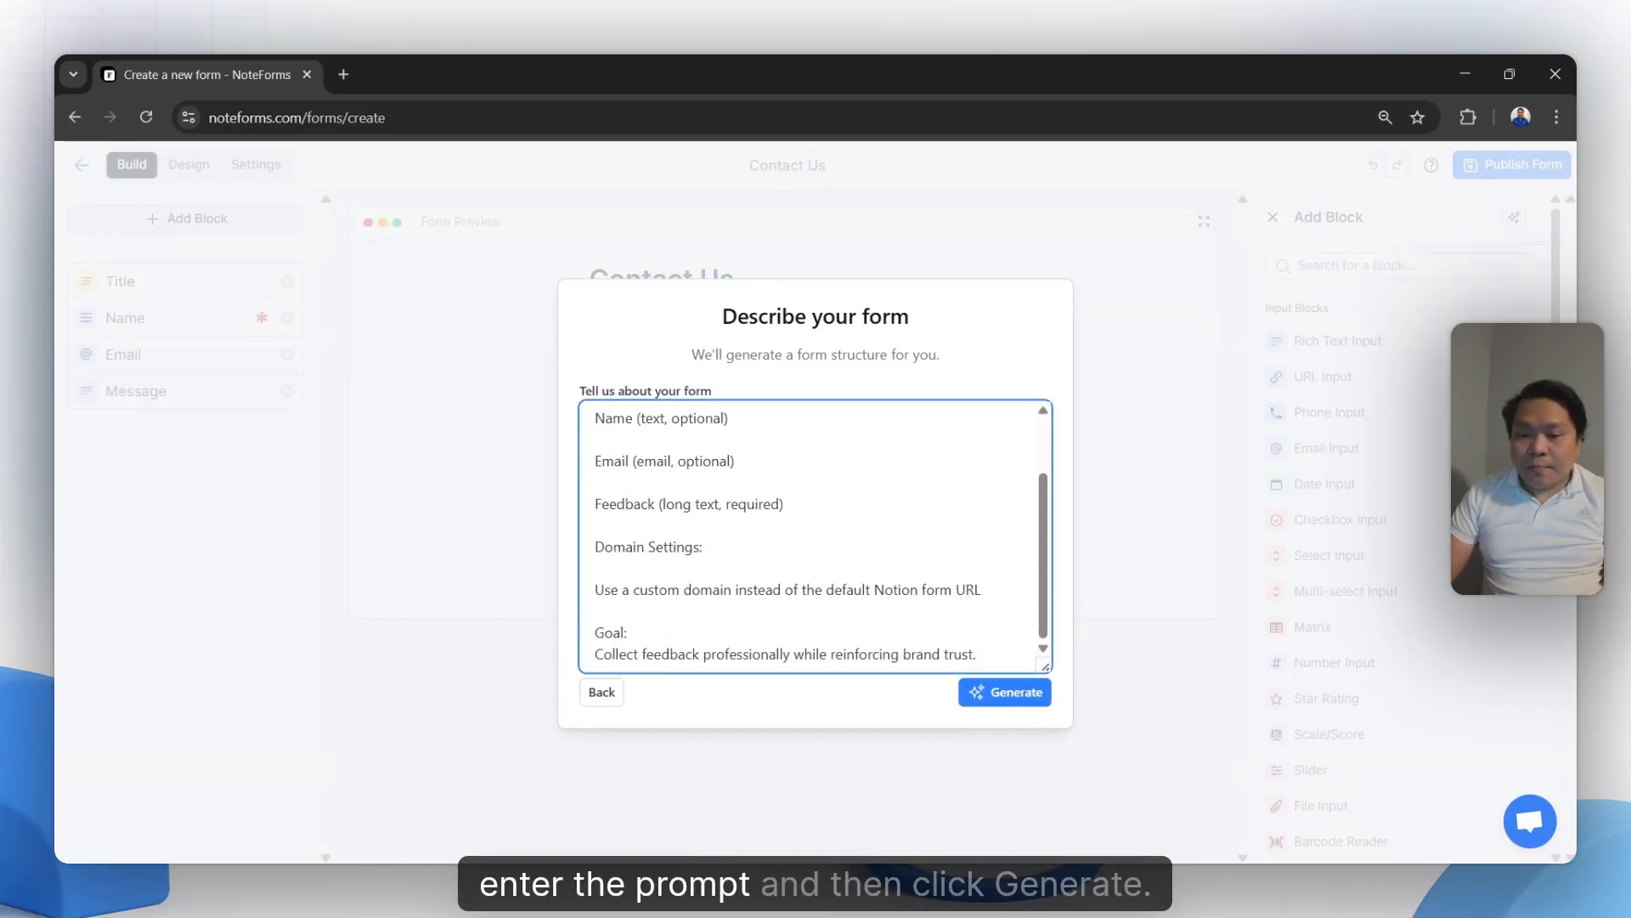
click(998, 693)
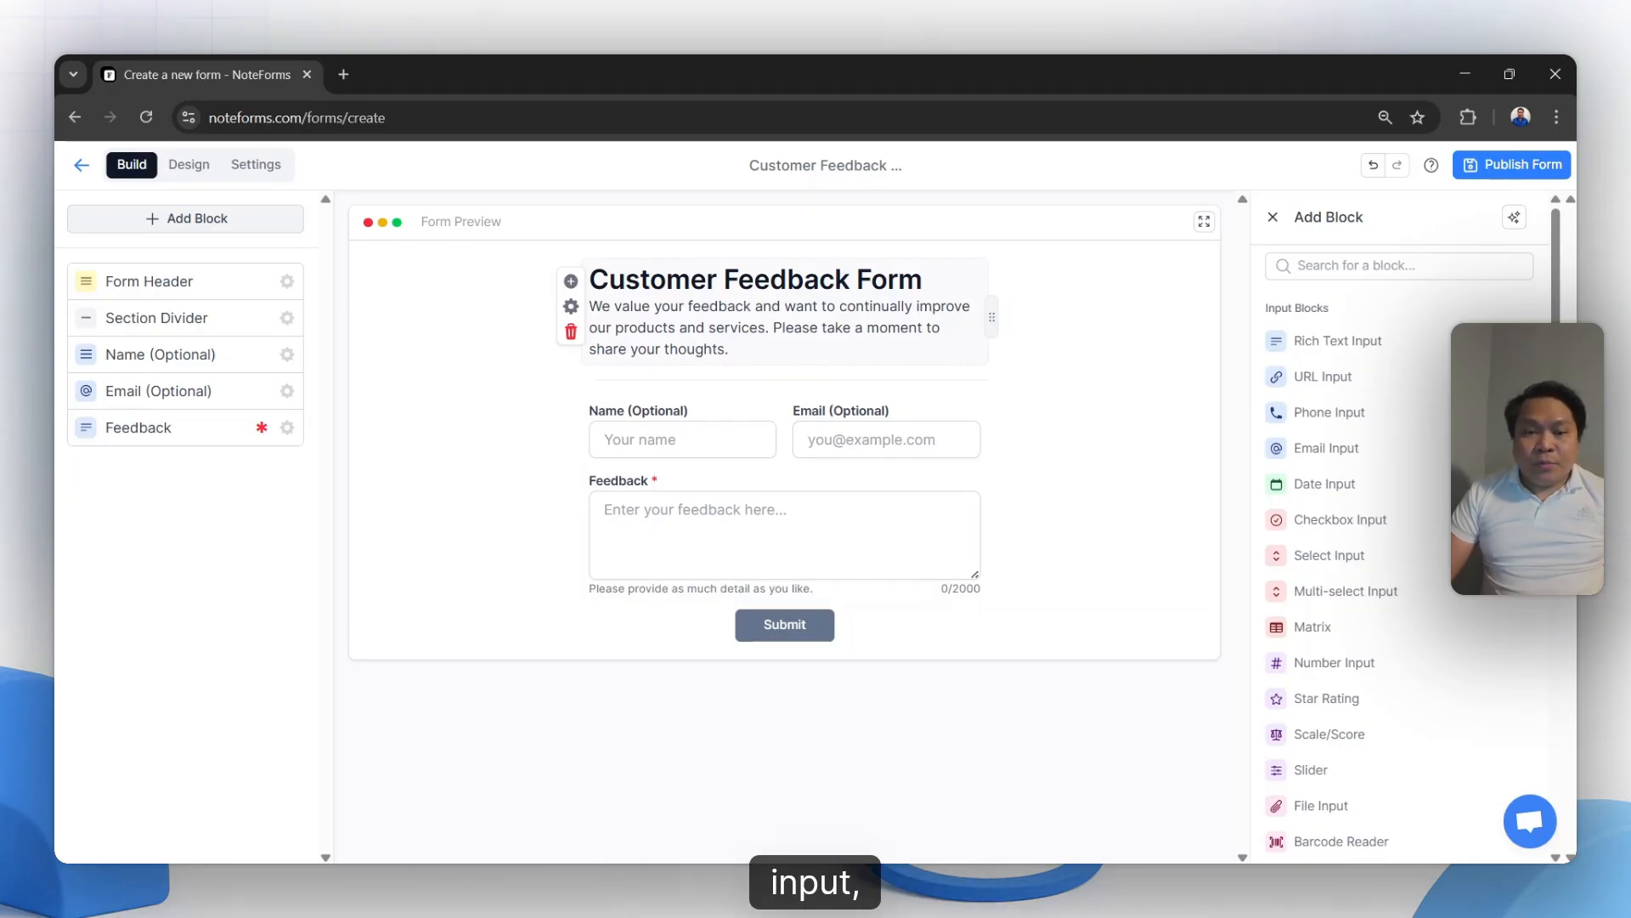
- Examine the generated form's header block and the options of its Feedback field
click(955, 352)
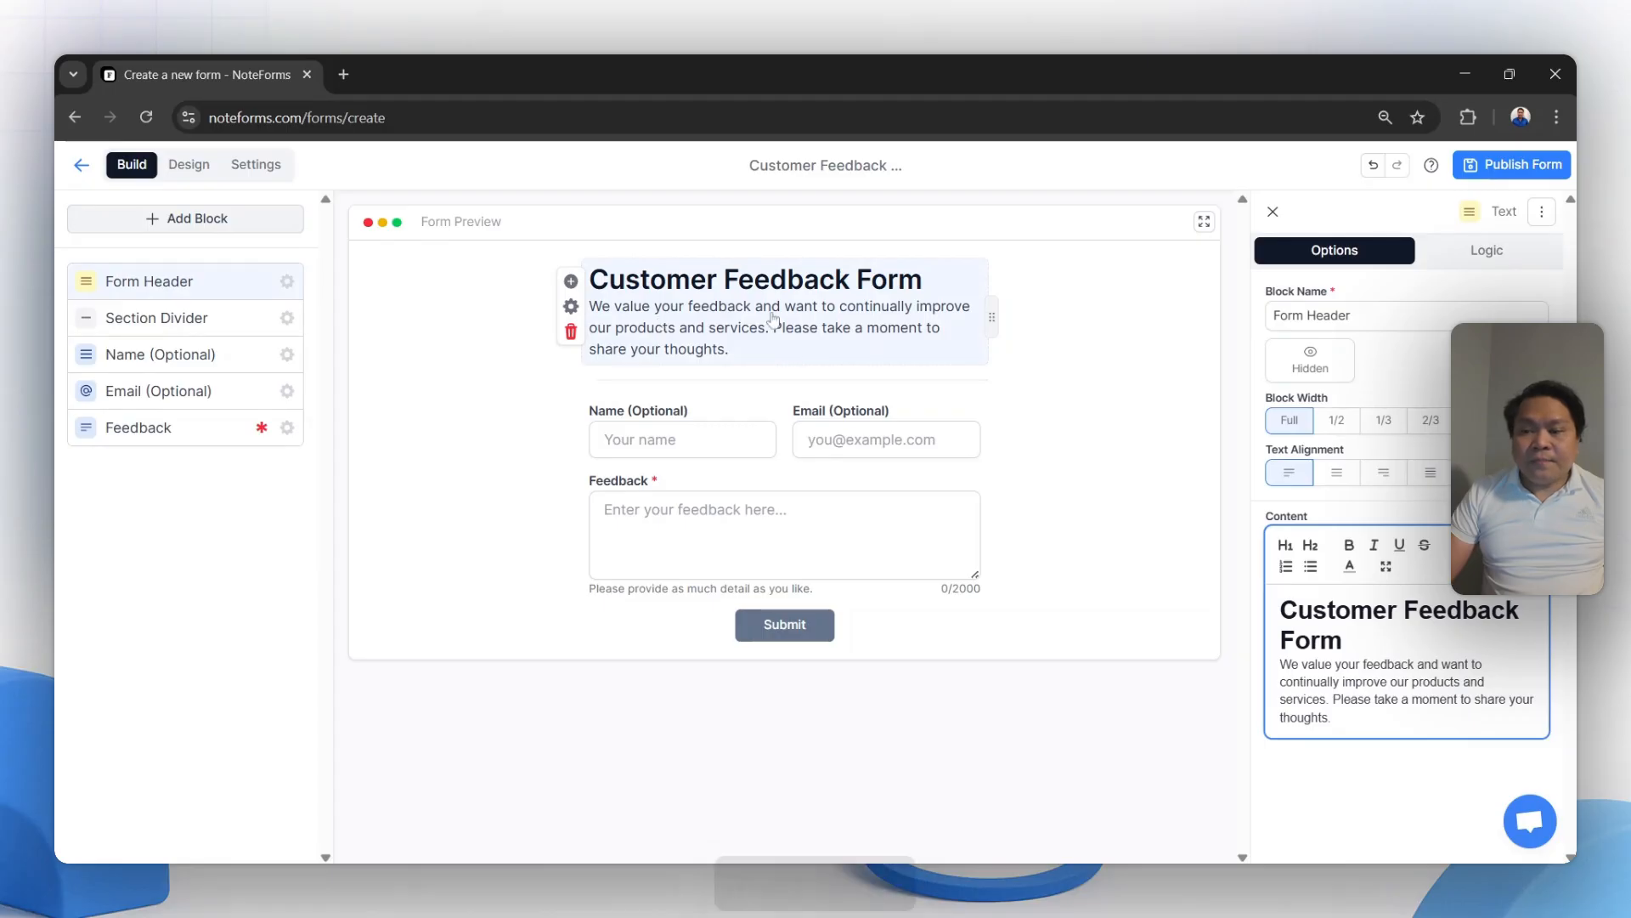
click(1103, 405)
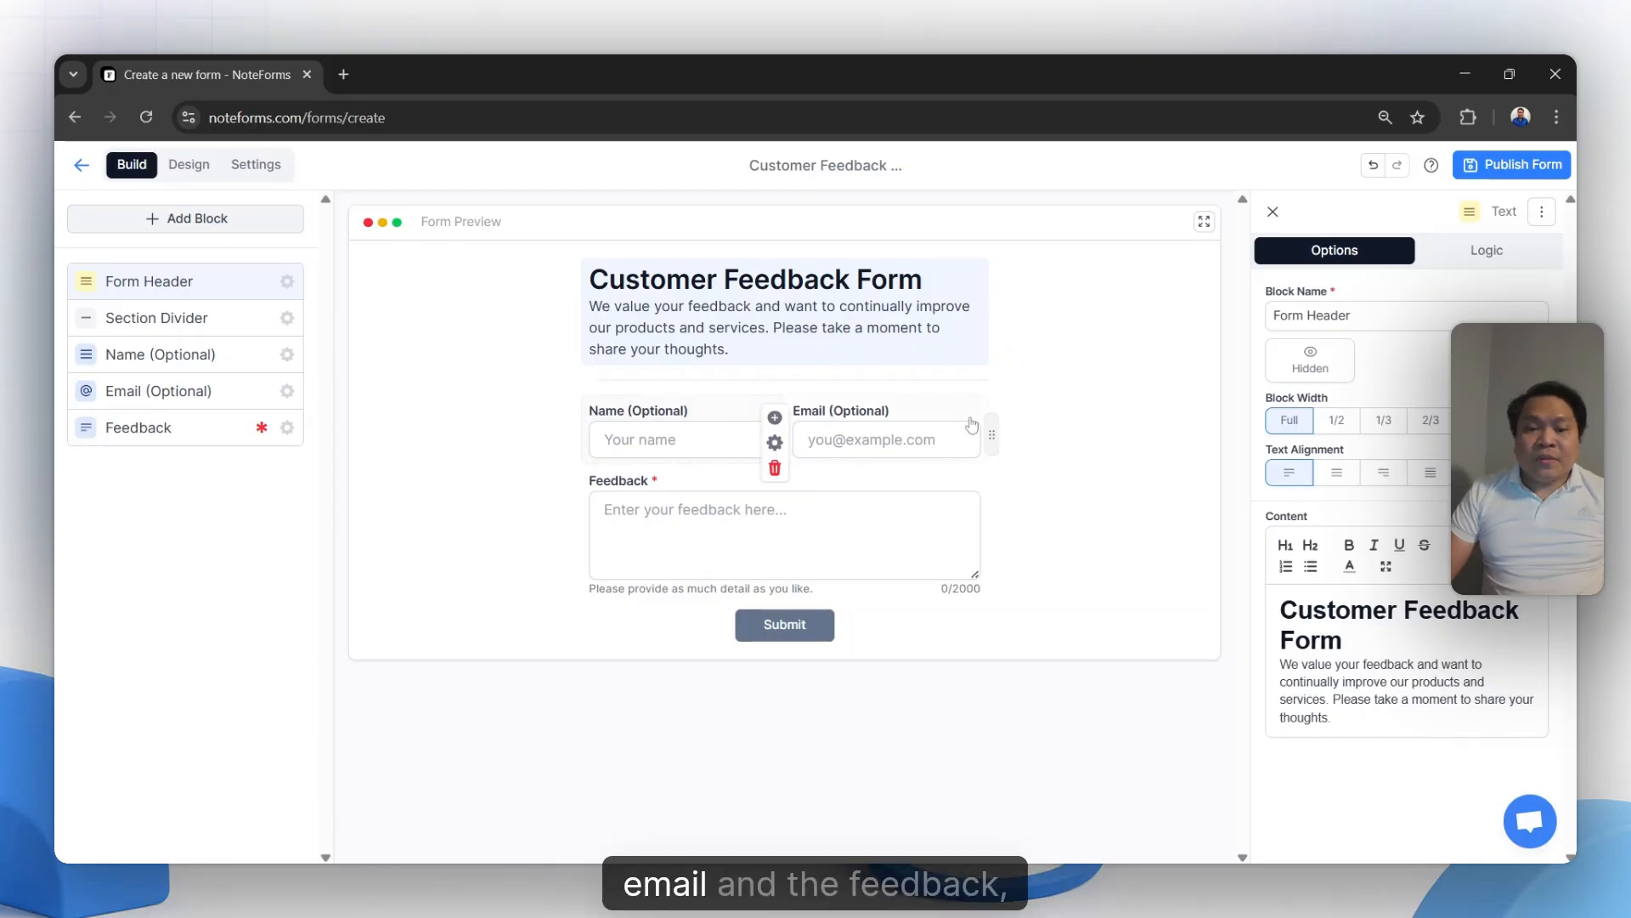
click(935, 531)
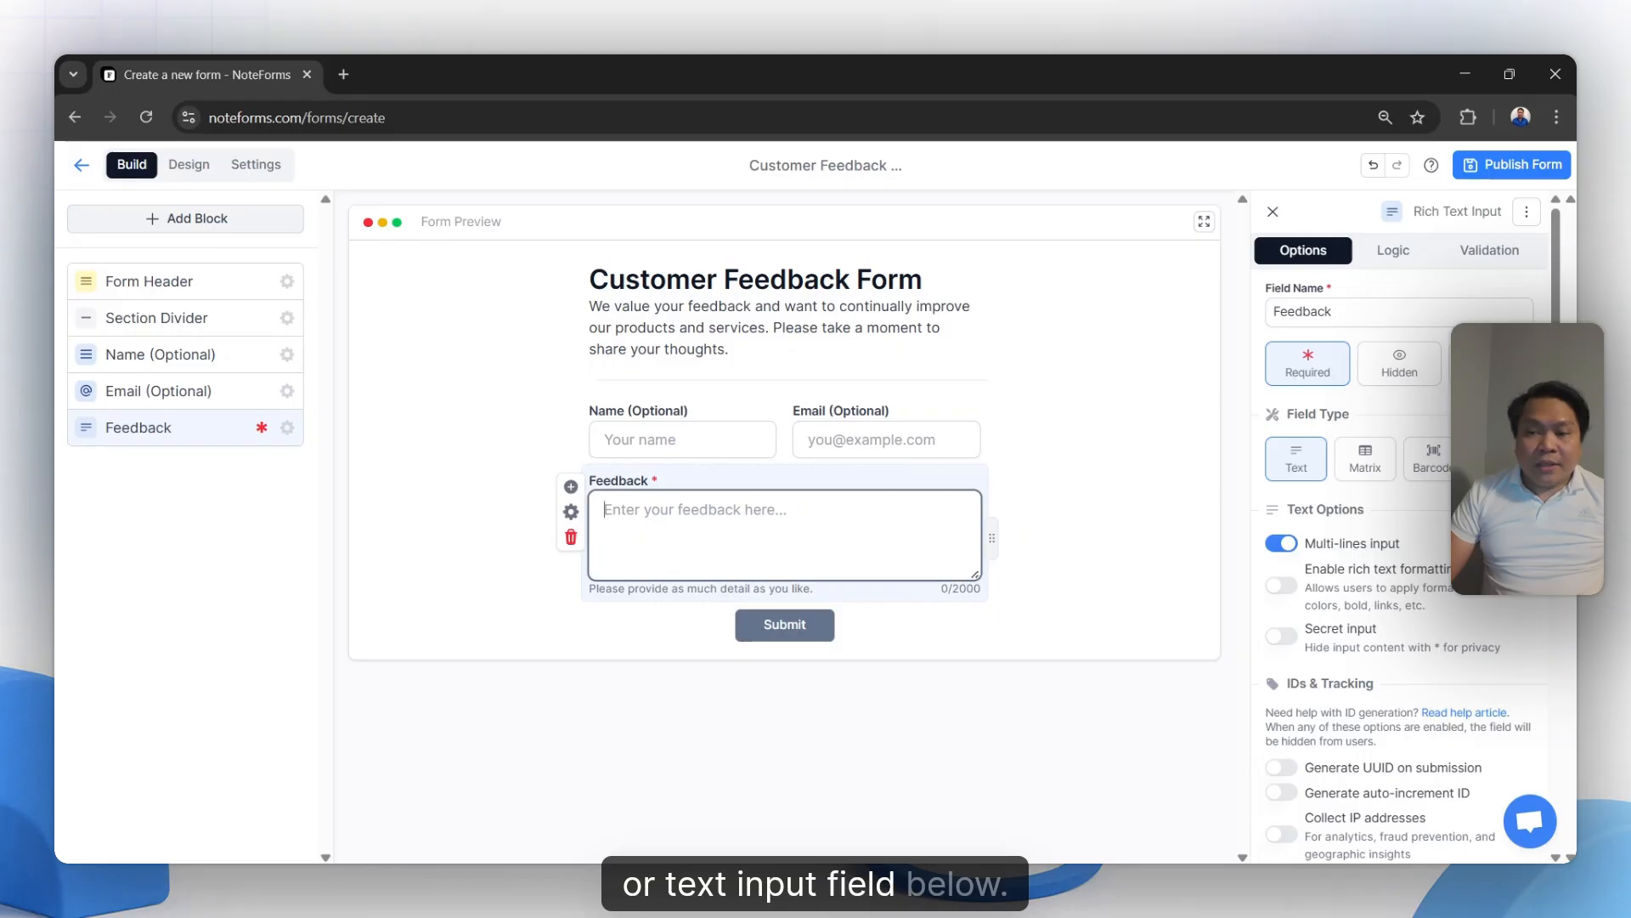
- Publish the form with its responses stored under the Notion page named after the account owner
click(1504, 165)
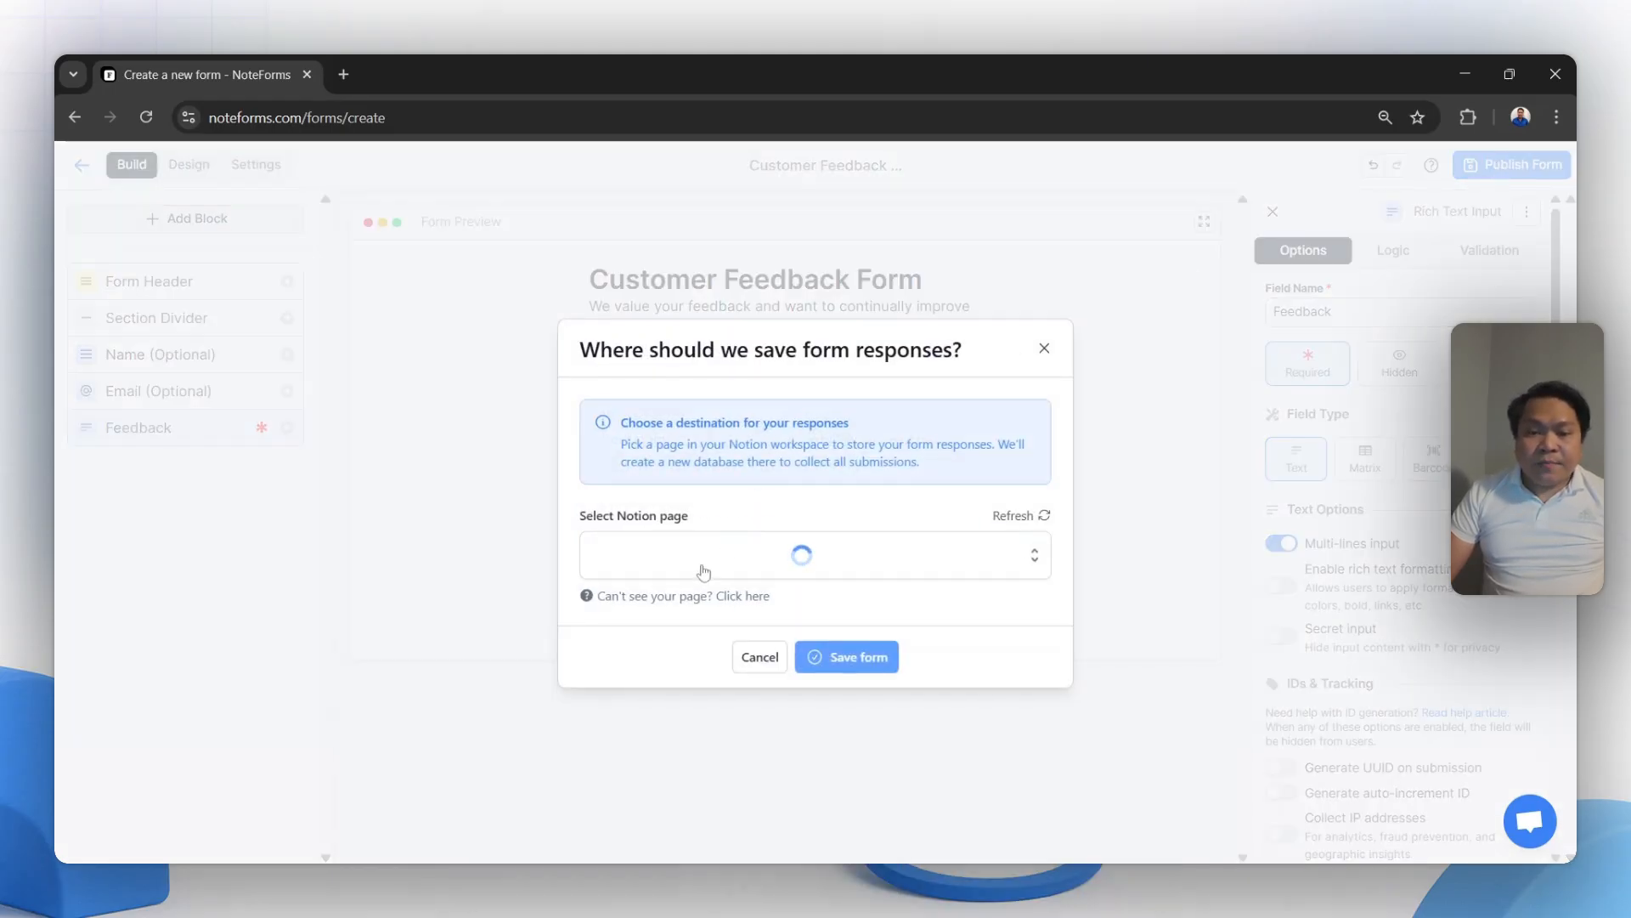
click(703, 571)
text(a)
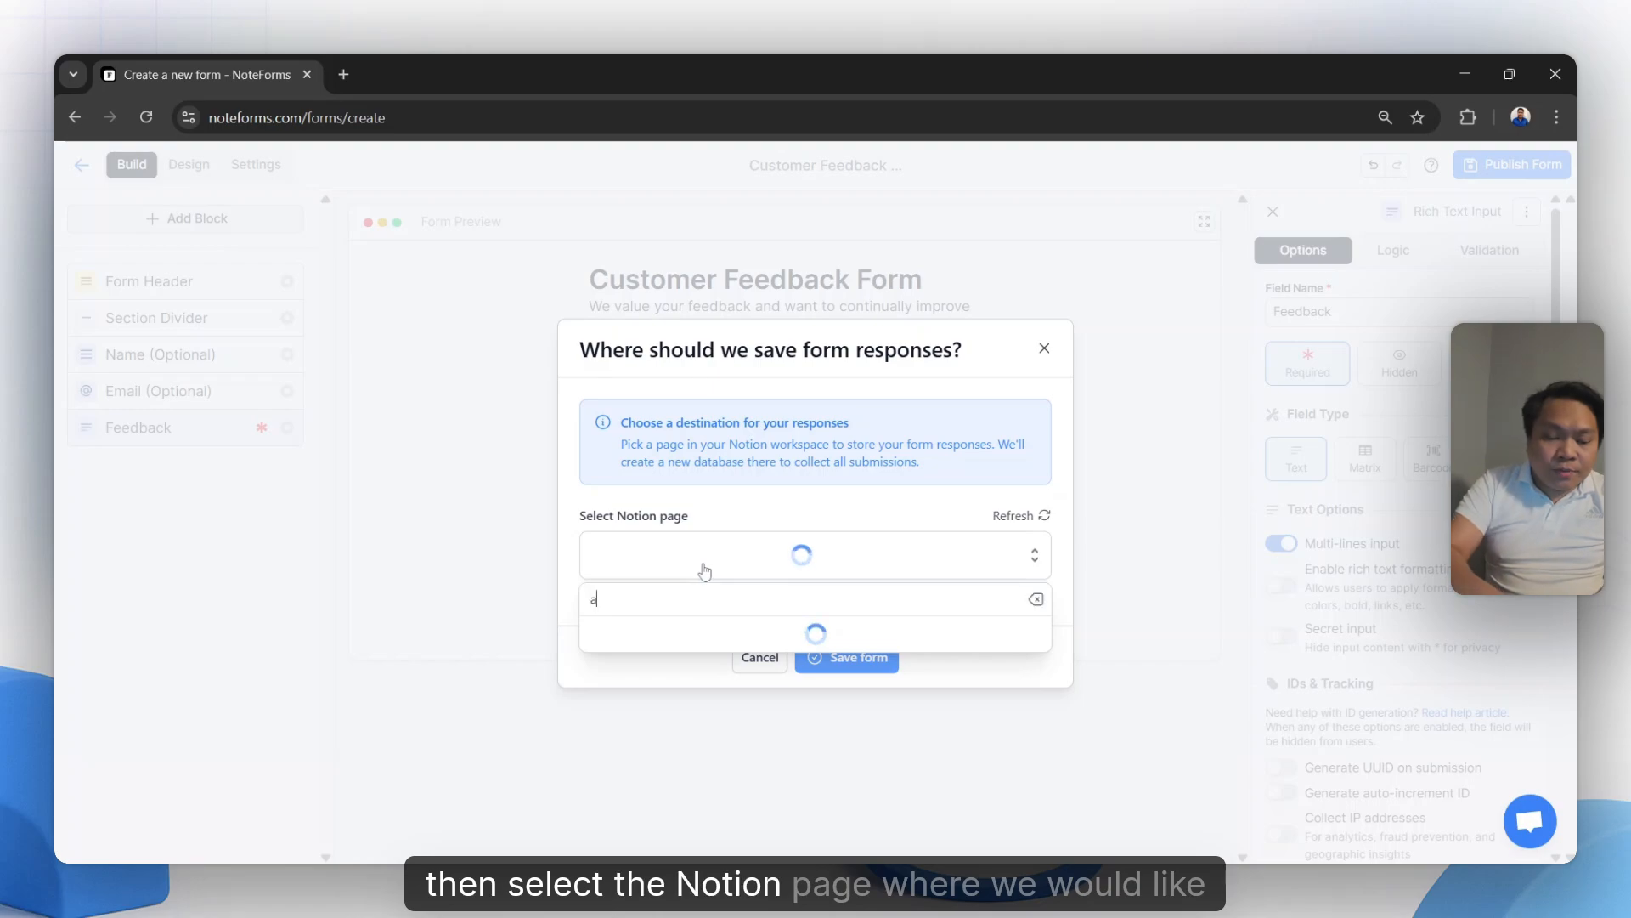
text(rchie)
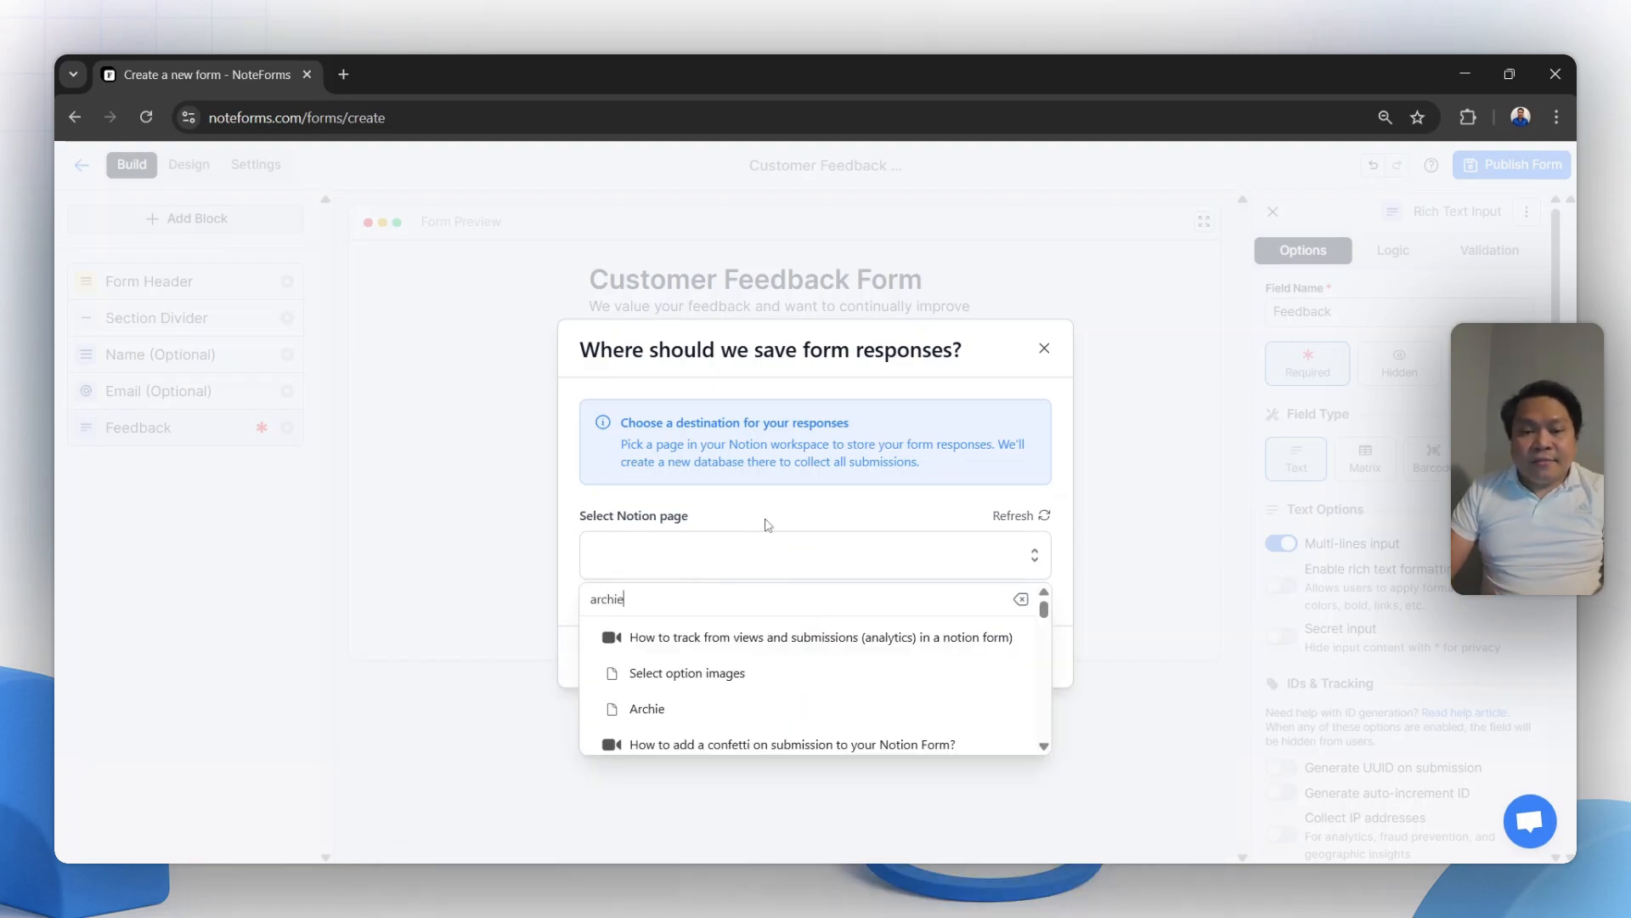
click(688, 650)
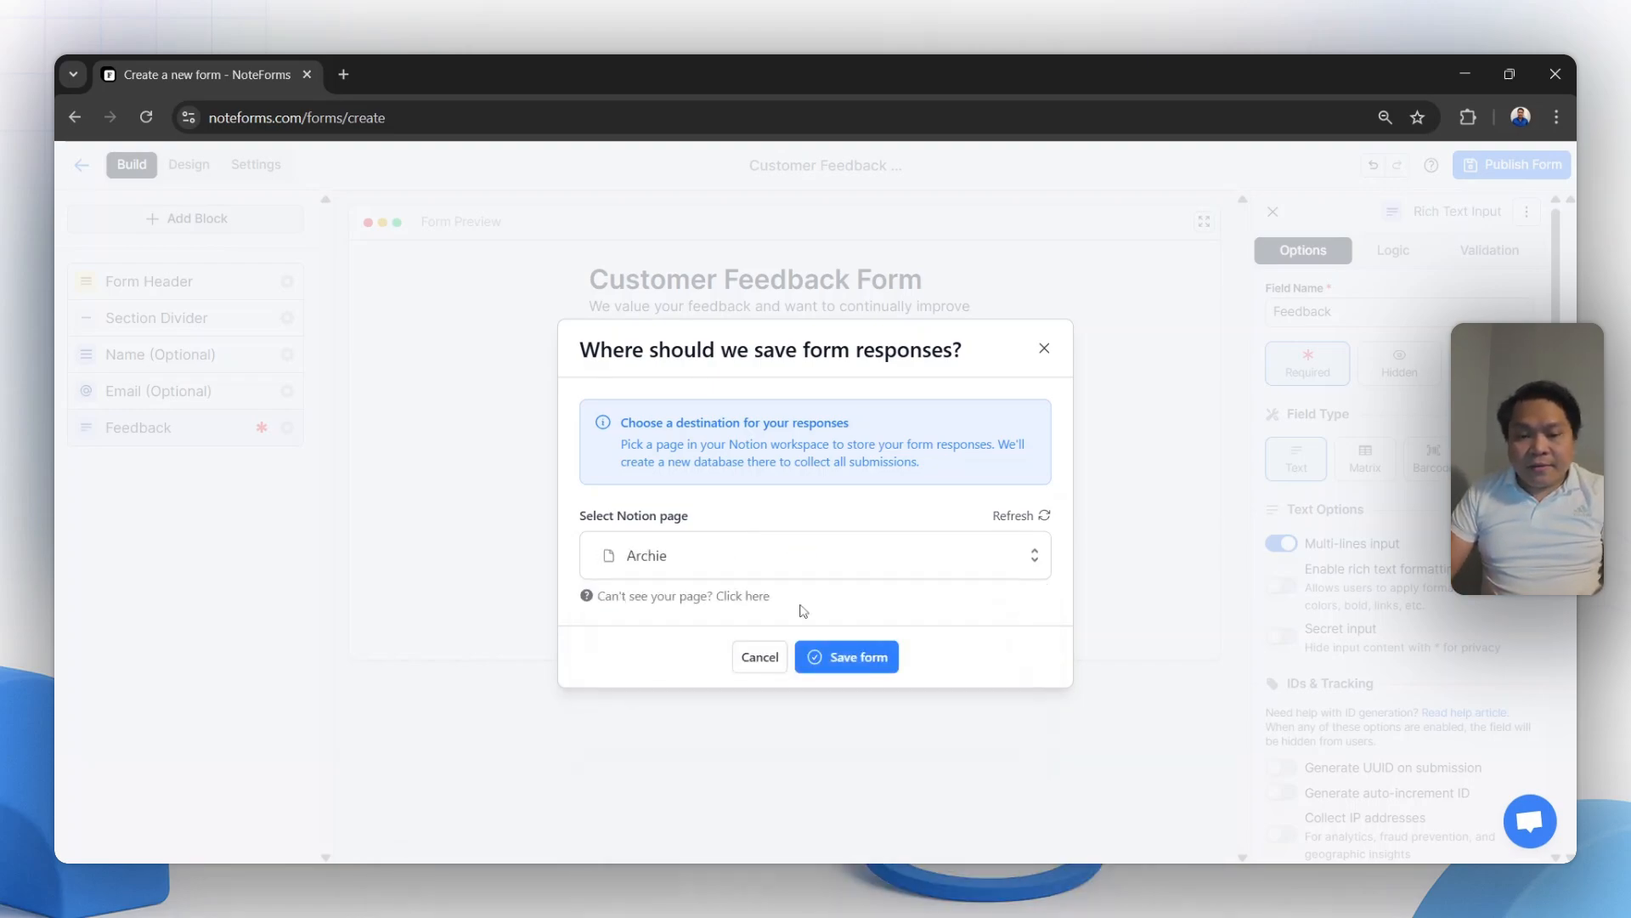
click(838, 655)
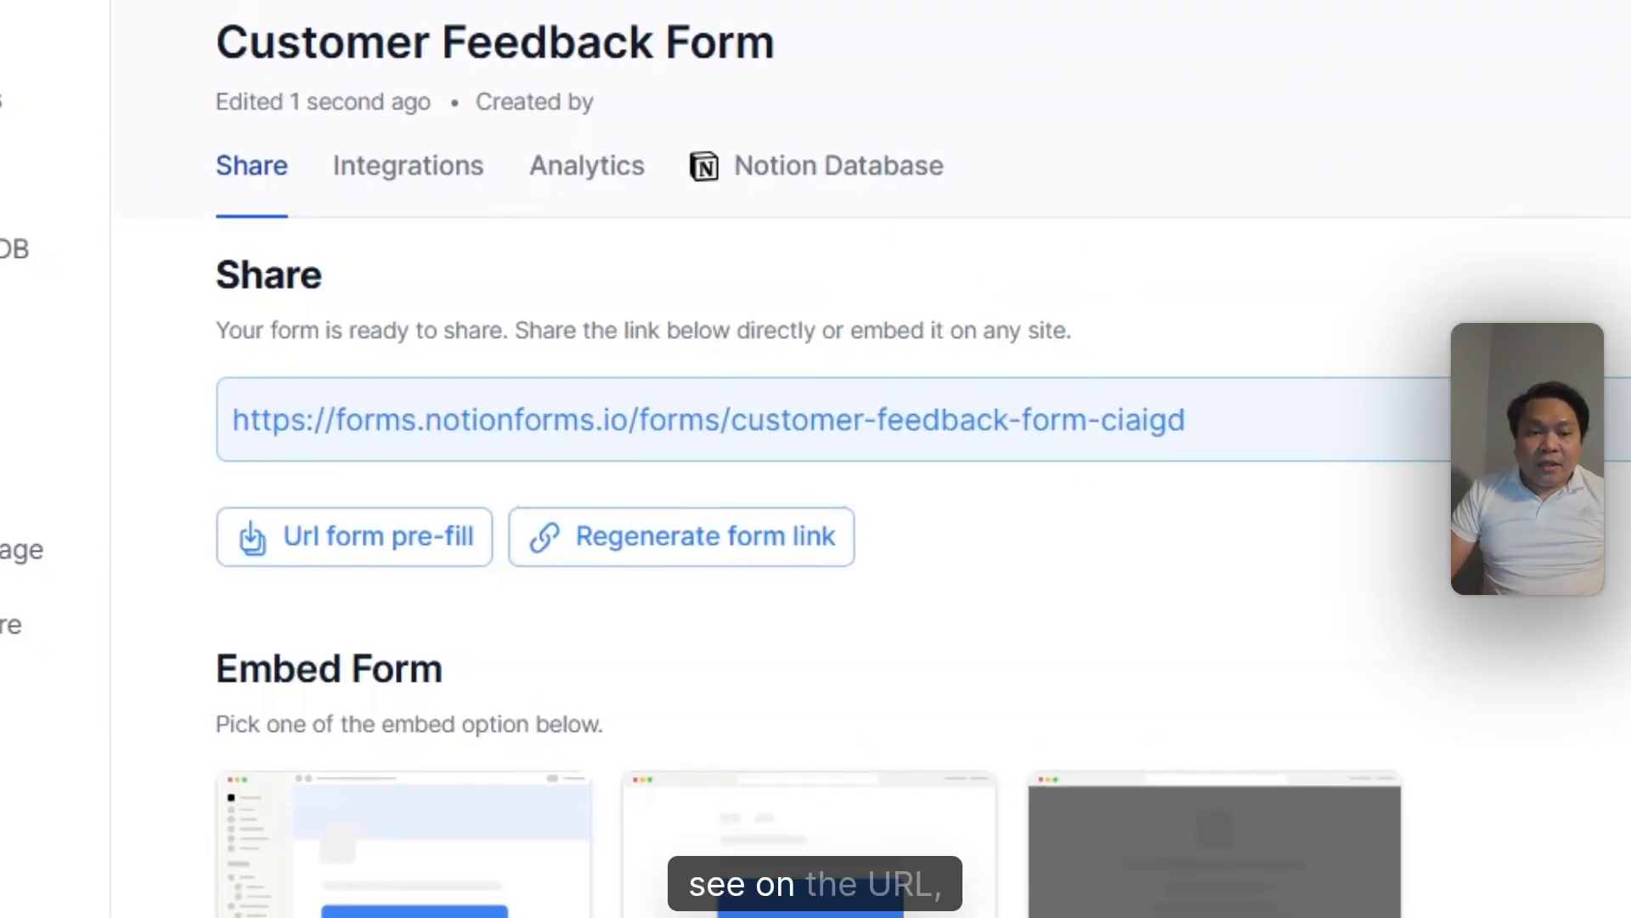
- Check the published form's share link for the custom domain
click(708, 420)
click(709, 420)
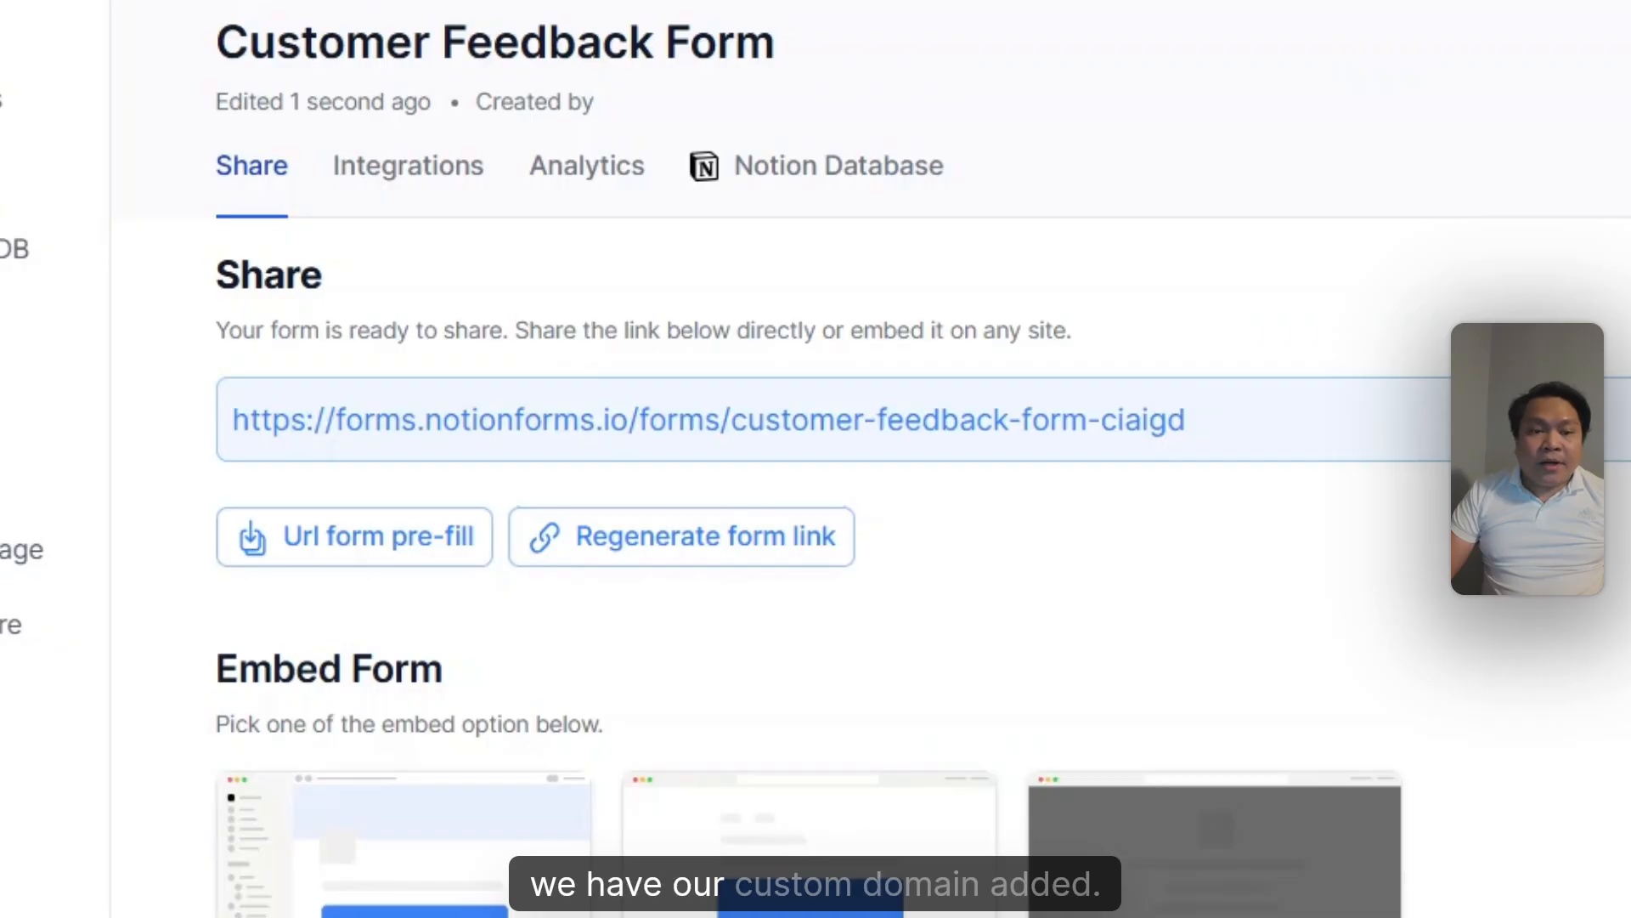
click(707, 422)
click(707, 423)
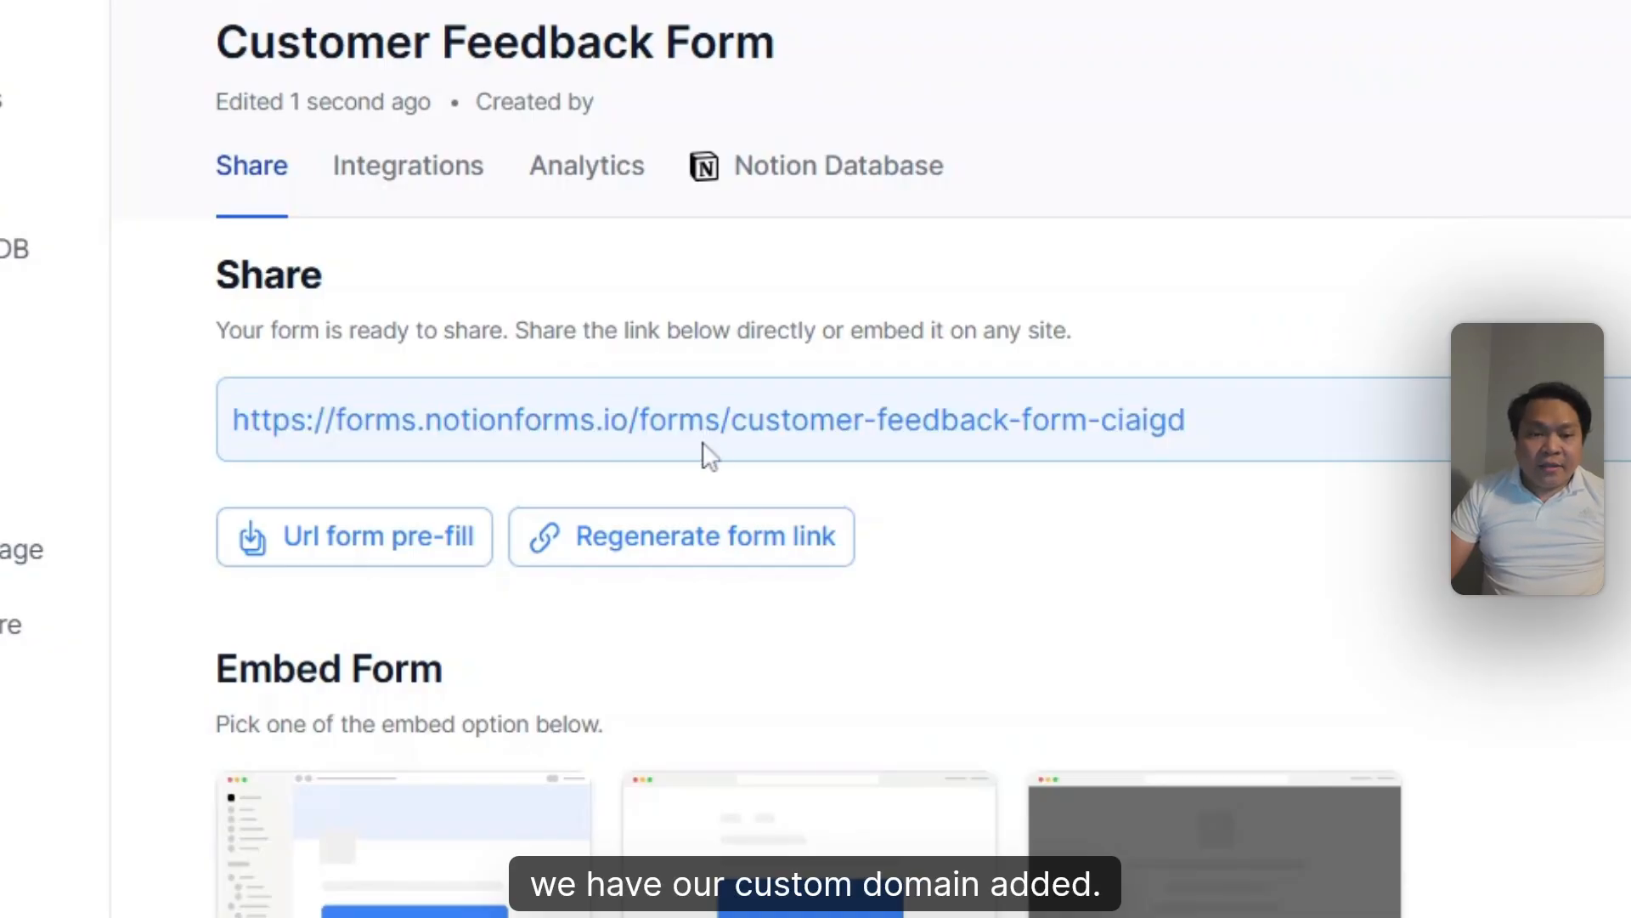